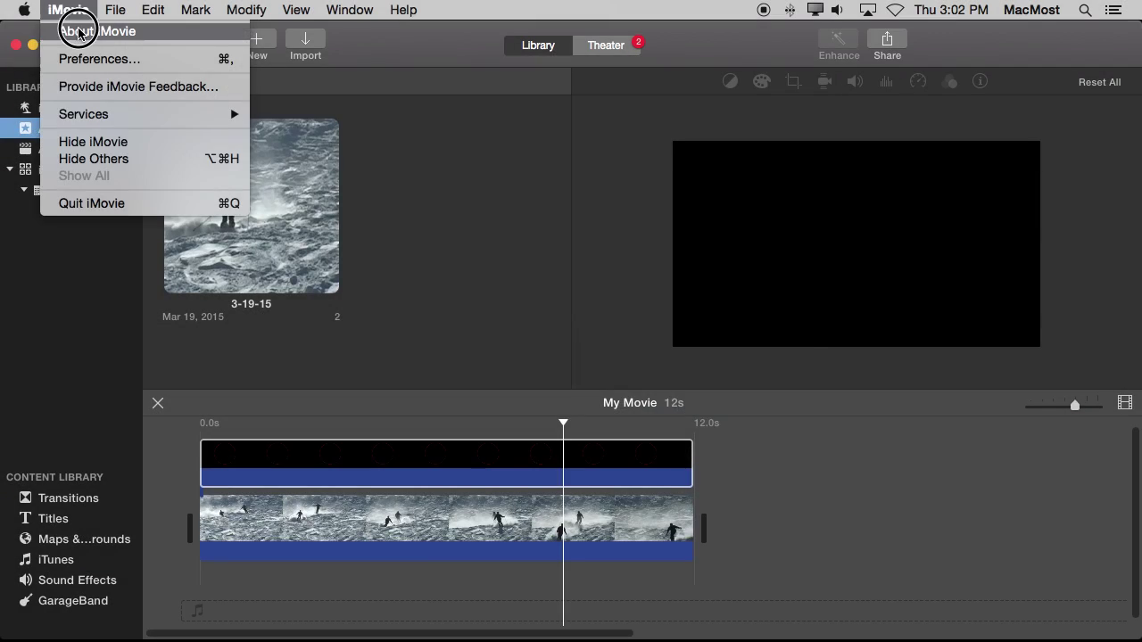
Step: Check the iMovie version, then select the overlay clip above the skier footage and move the playhead earlier
click(90, 31)
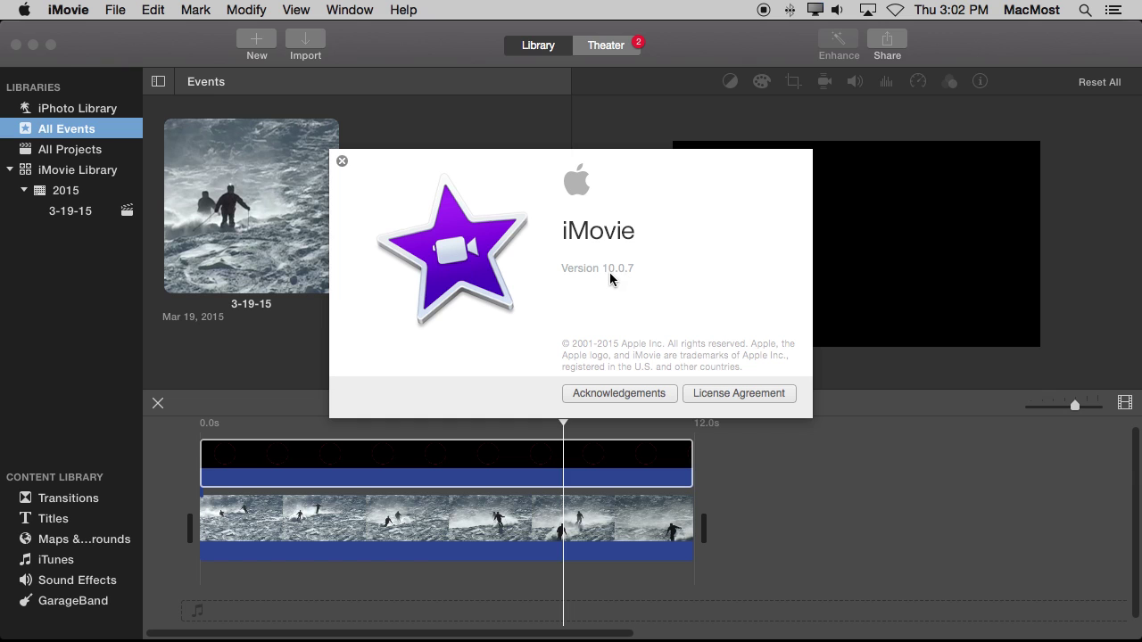
click(341, 160)
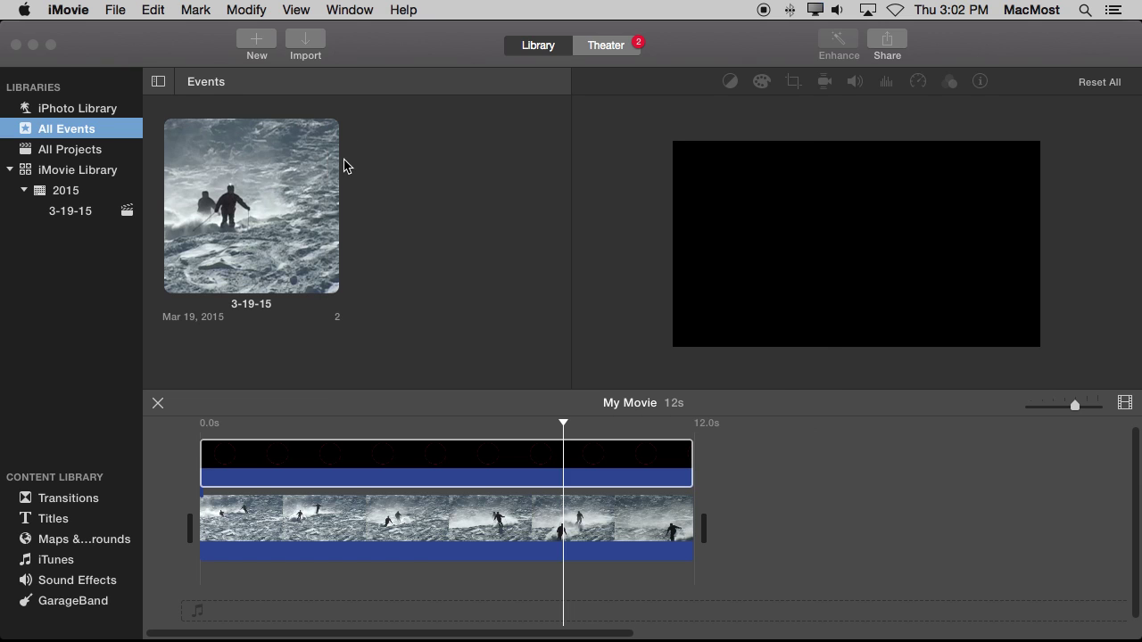
click(565, 446)
drag(565, 425, 301, 448)
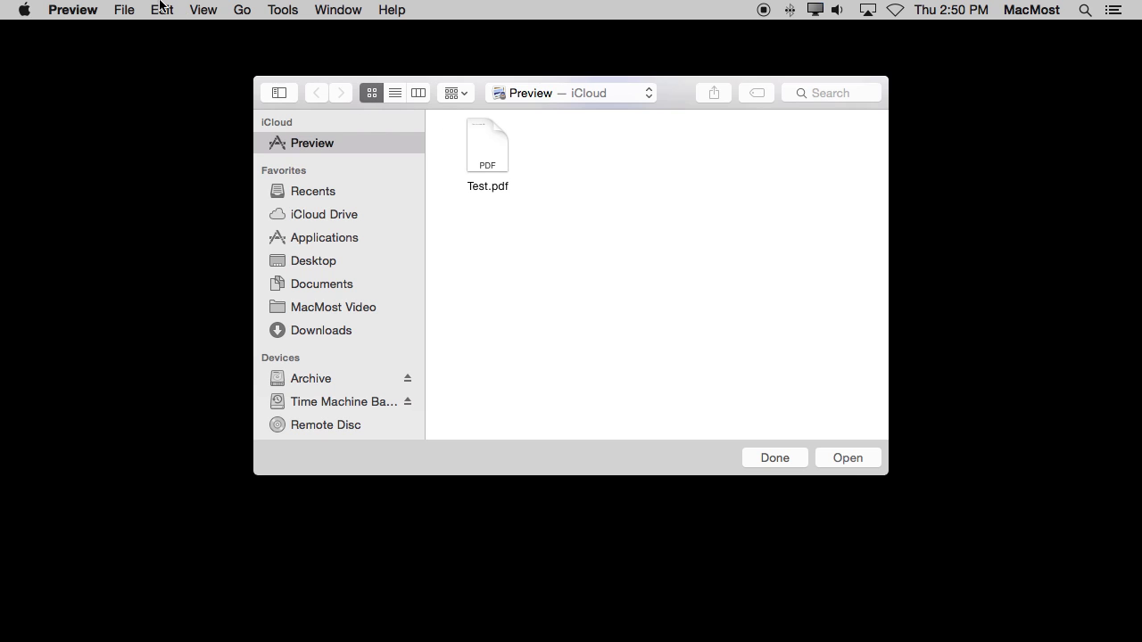
Step: Capture a blank white area of the screen and make a new Preview image from the clipboard
click(122, 9)
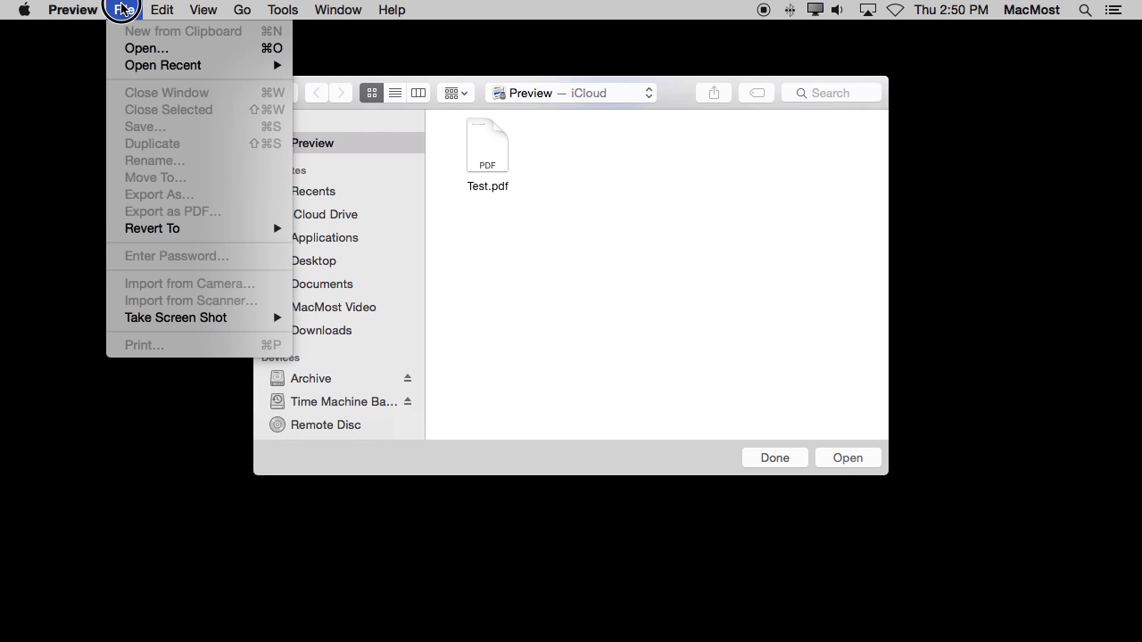
click(212, 35)
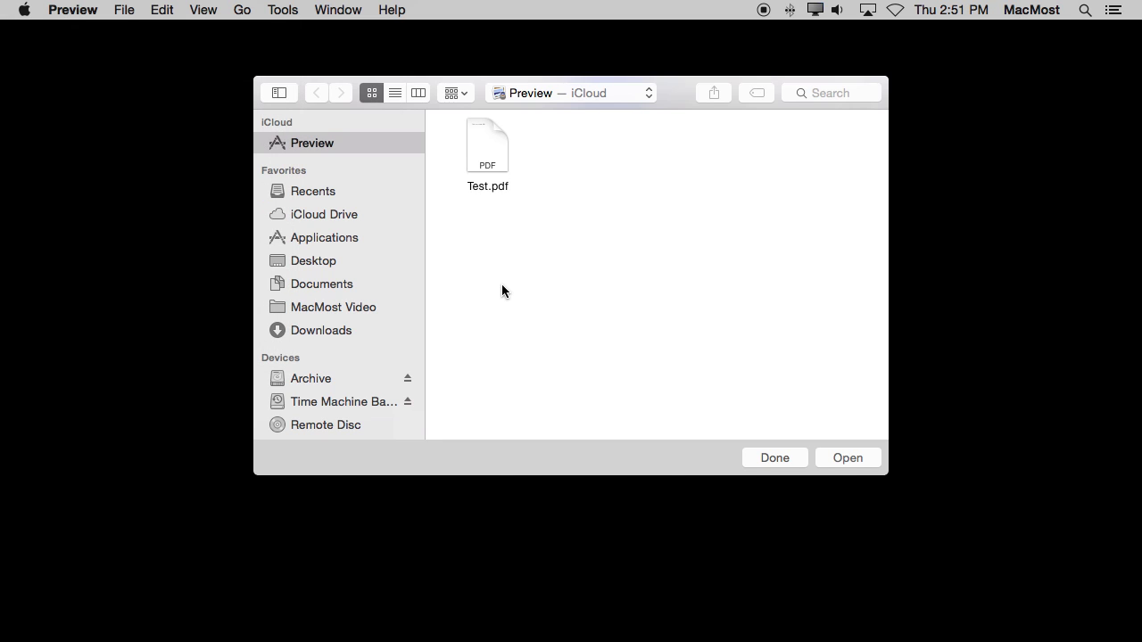
key(super+shift+4)
drag(582, 182, 760, 332)
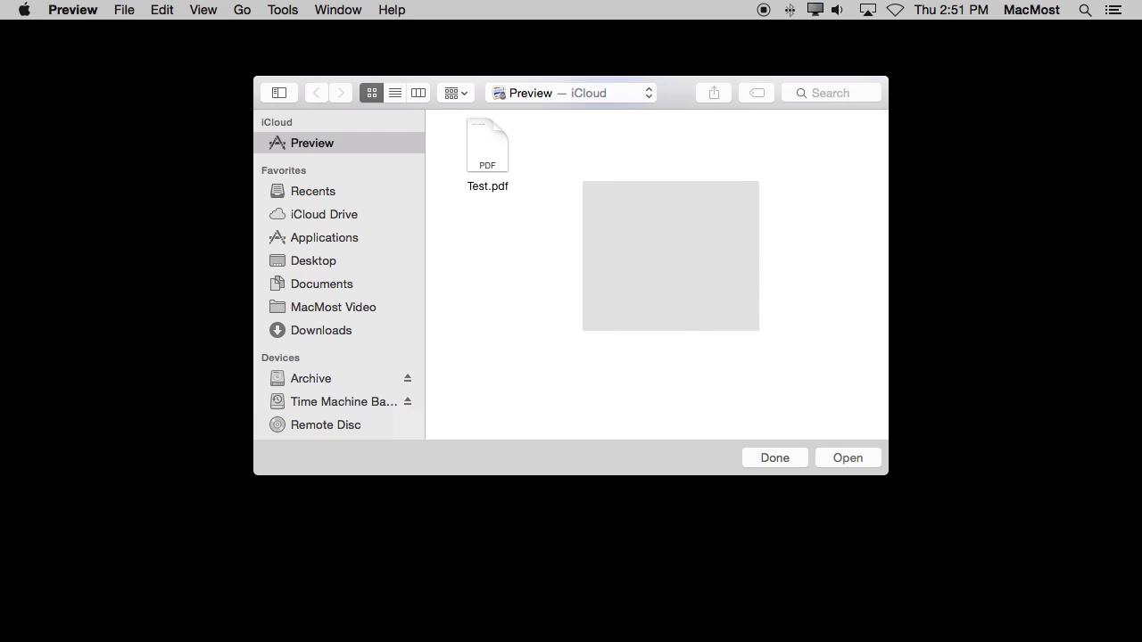
click(124, 9)
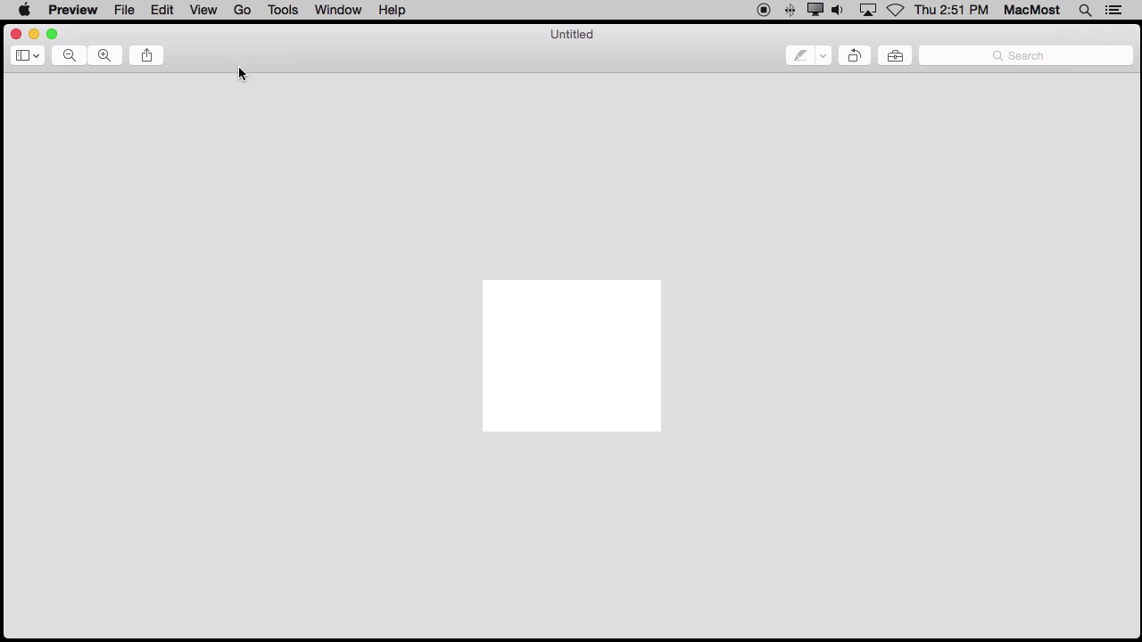
Step: Resize the image to 1280 × 720 pixels with Scale proportionally off, then zoom to fit
click(278, 9)
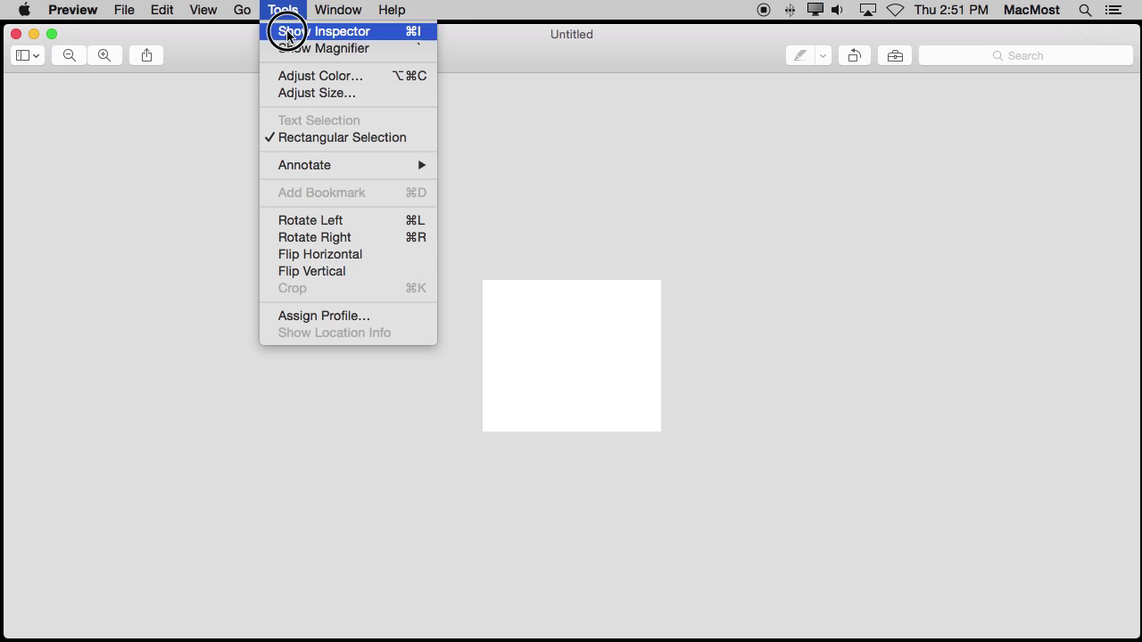
click(319, 92)
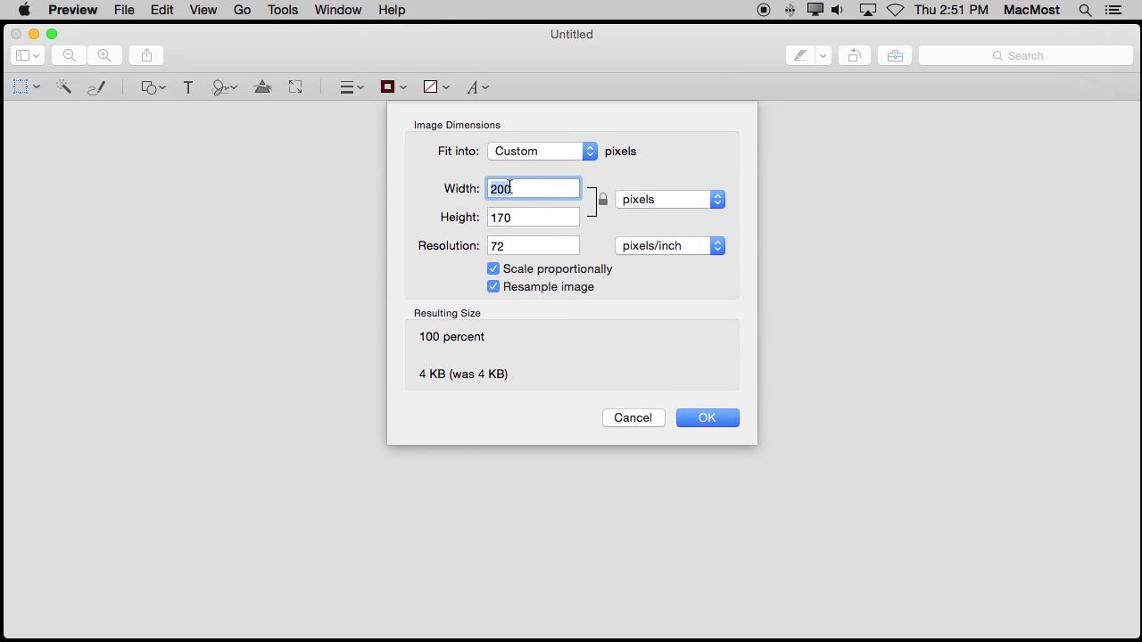
click(538, 268)
text(1280)
key(Tab)
text(72)
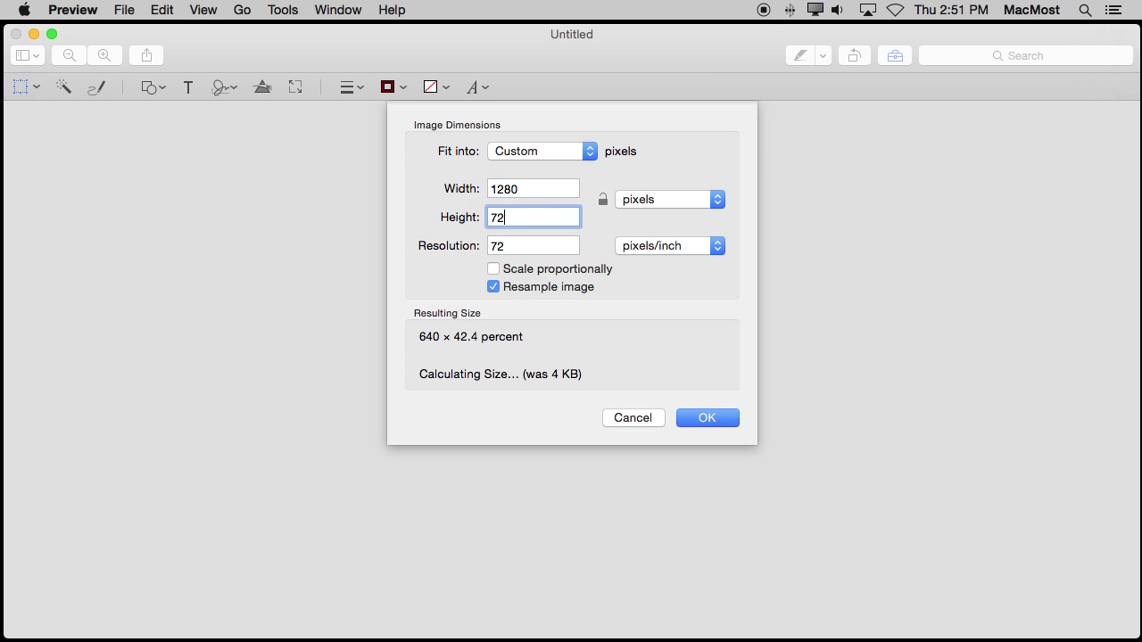
text(0)
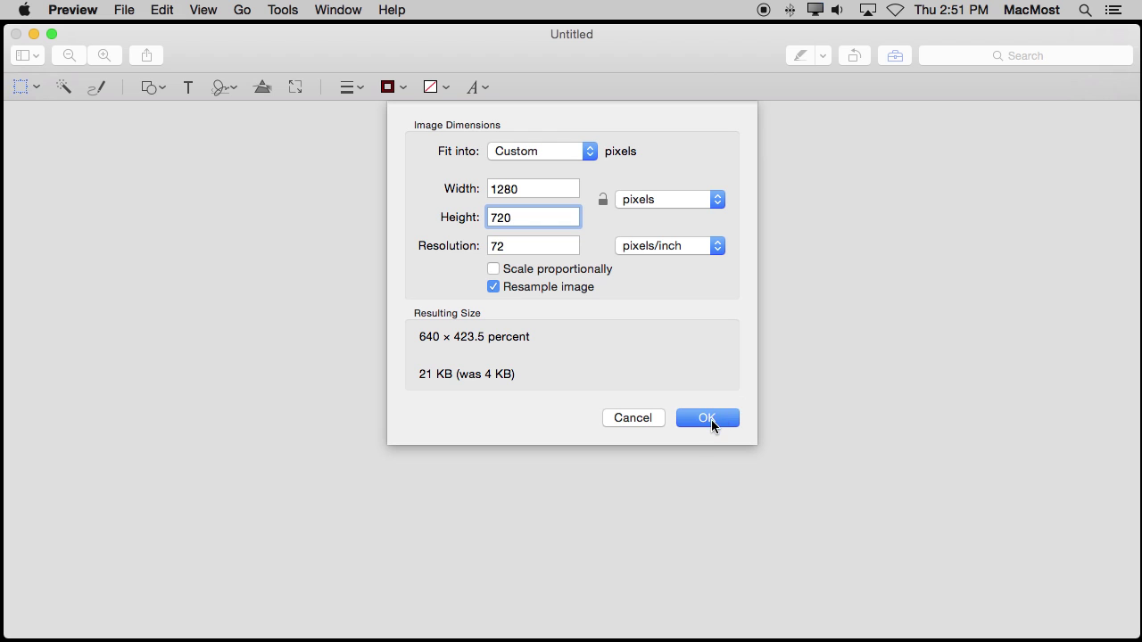
click(711, 419)
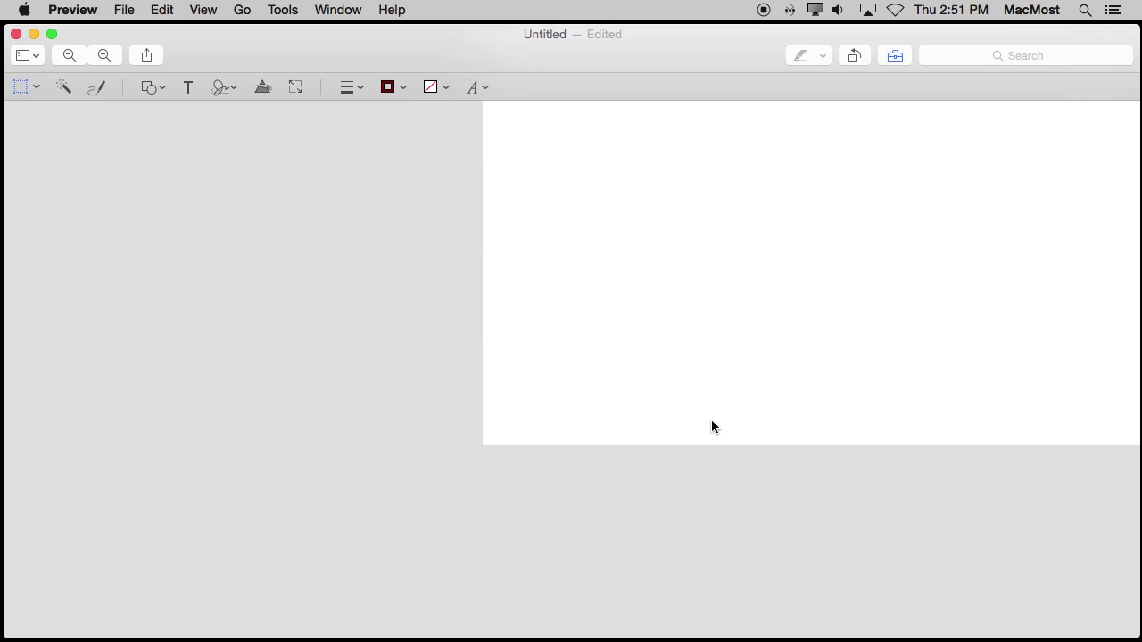
key(super+minus)
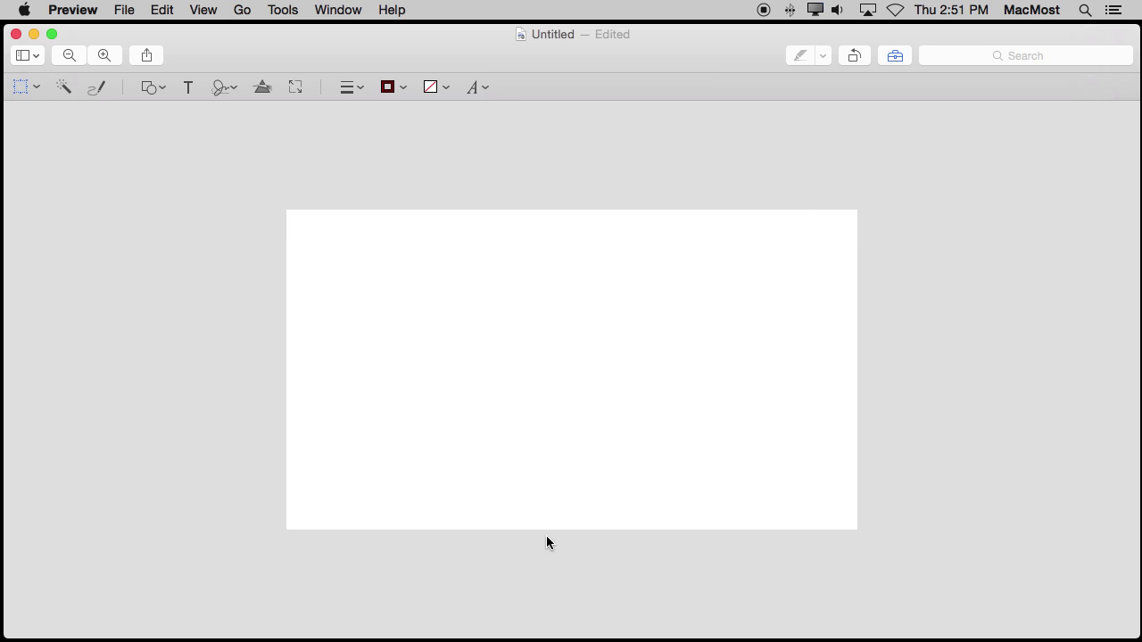
Step: Add an oval shape, enlarge it into a large circle and center it on the image
click(158, 89)
click(136, 173)
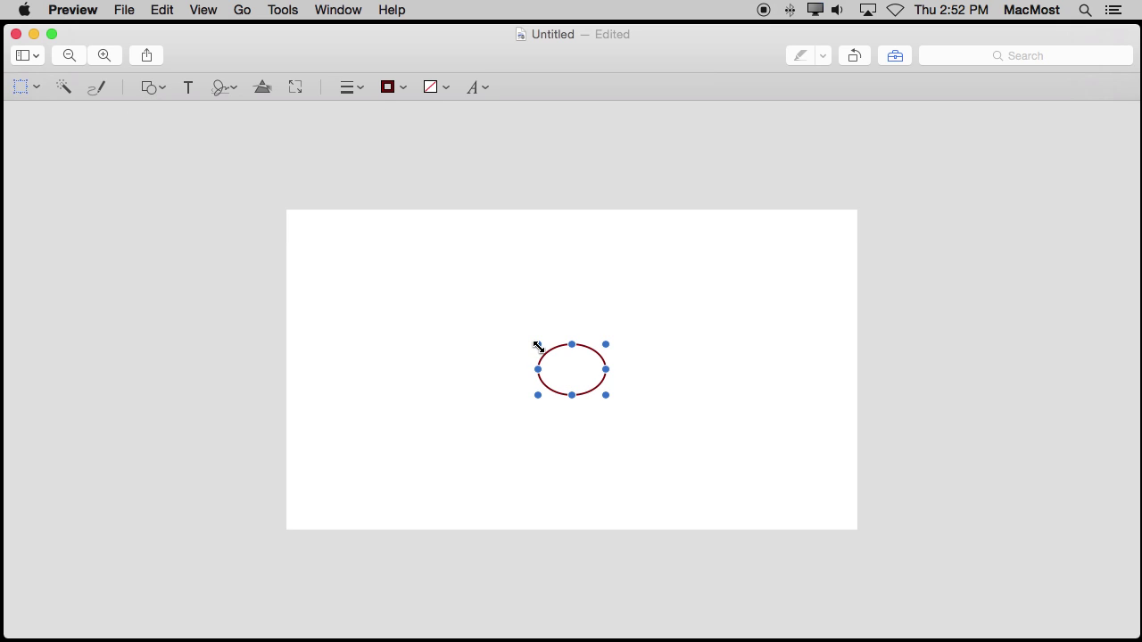
drag(537, 344, 326, 226)
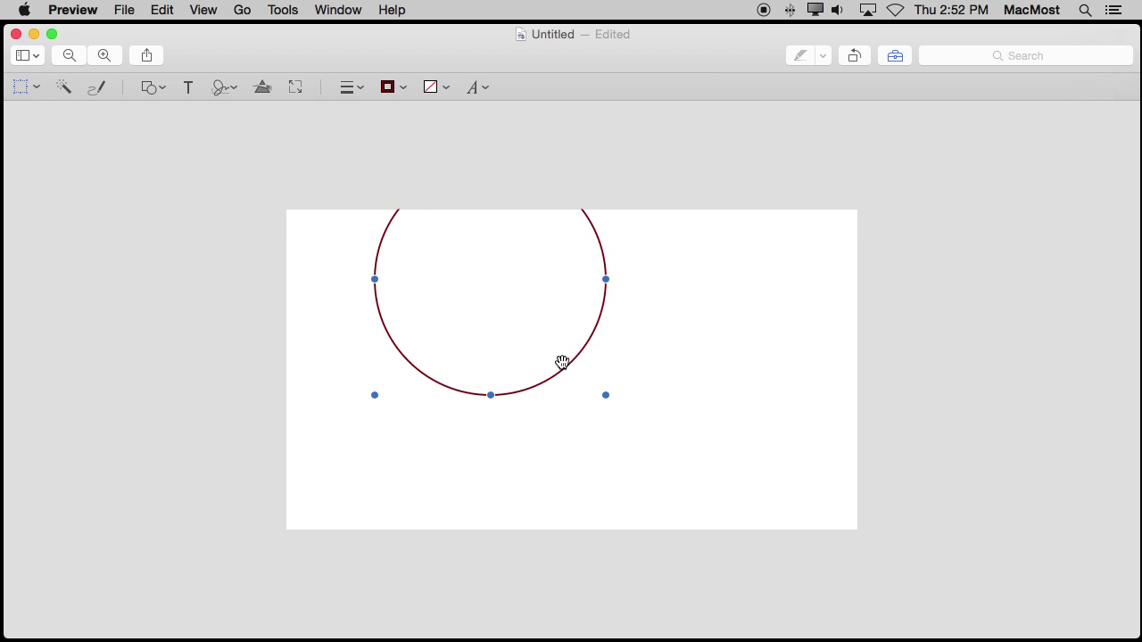
drag(565, 363, 634, 454)
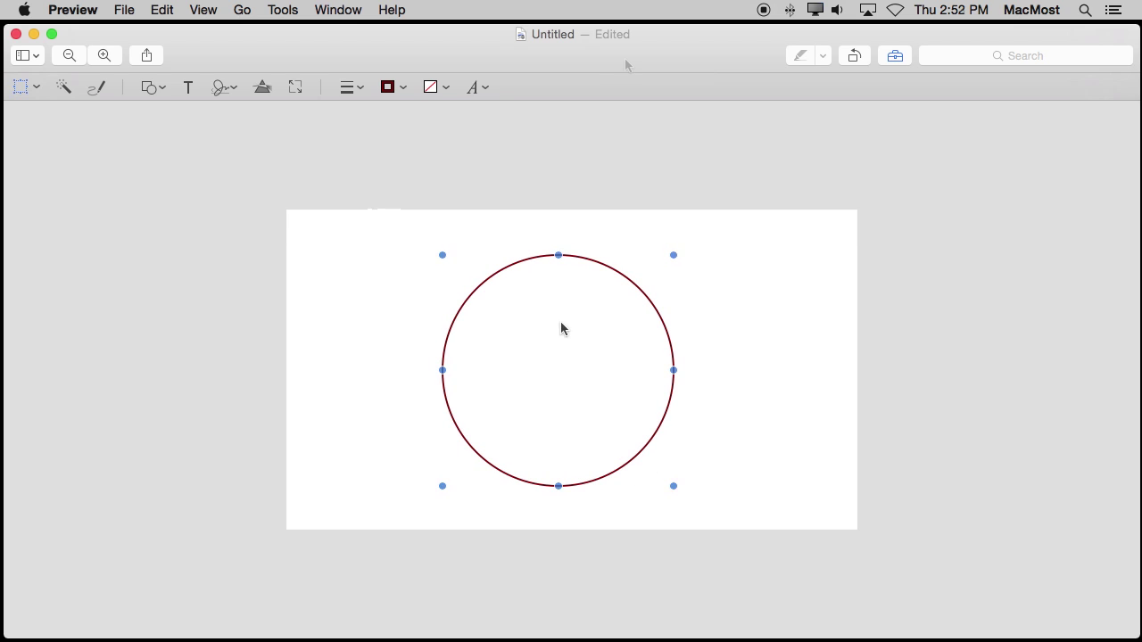
click(560, 323)
Step: Select the whole image and delete the white background, leaving only the circle
click(24, 95)
click(37, 107)
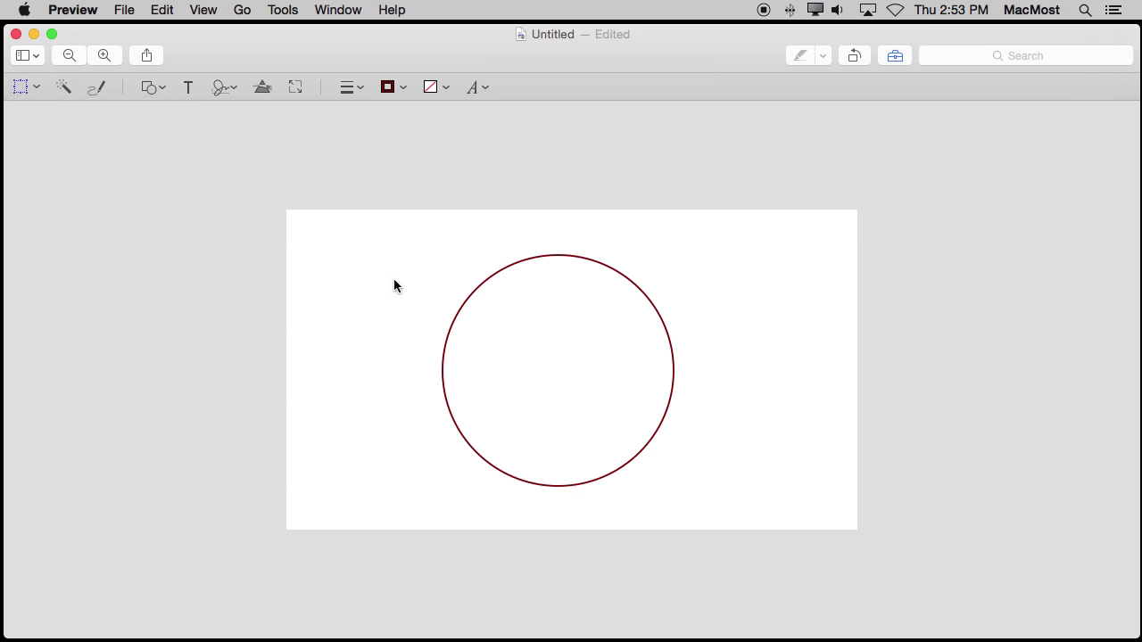
key(super+a)
key(Delete)
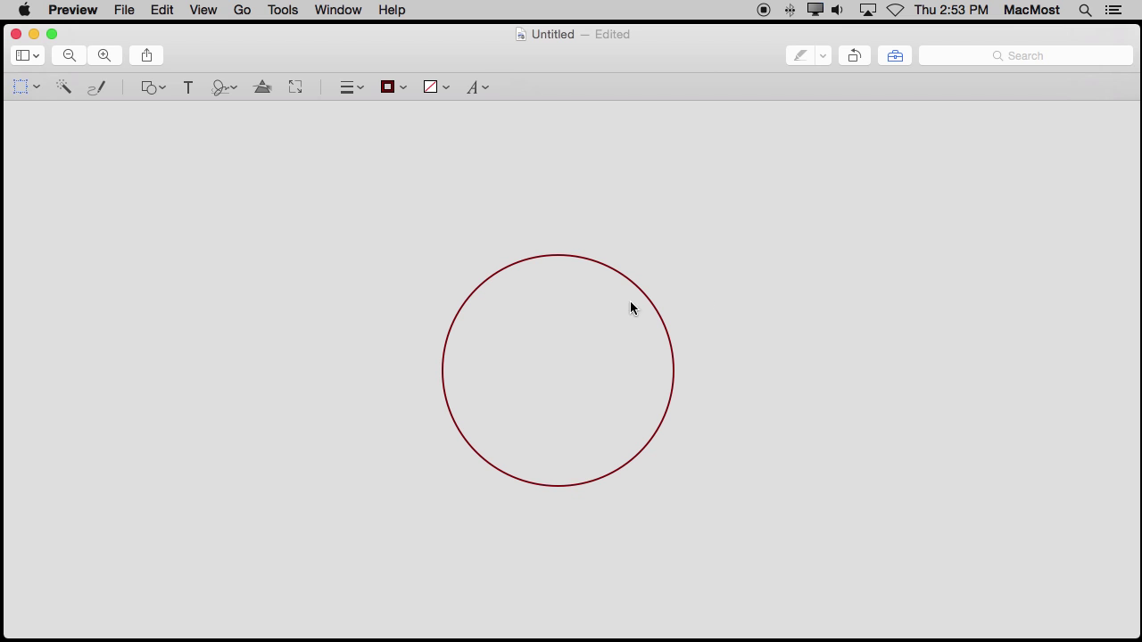
Step: Export the circle image as a PNG named Circle to the Desktop
click(123, 10)
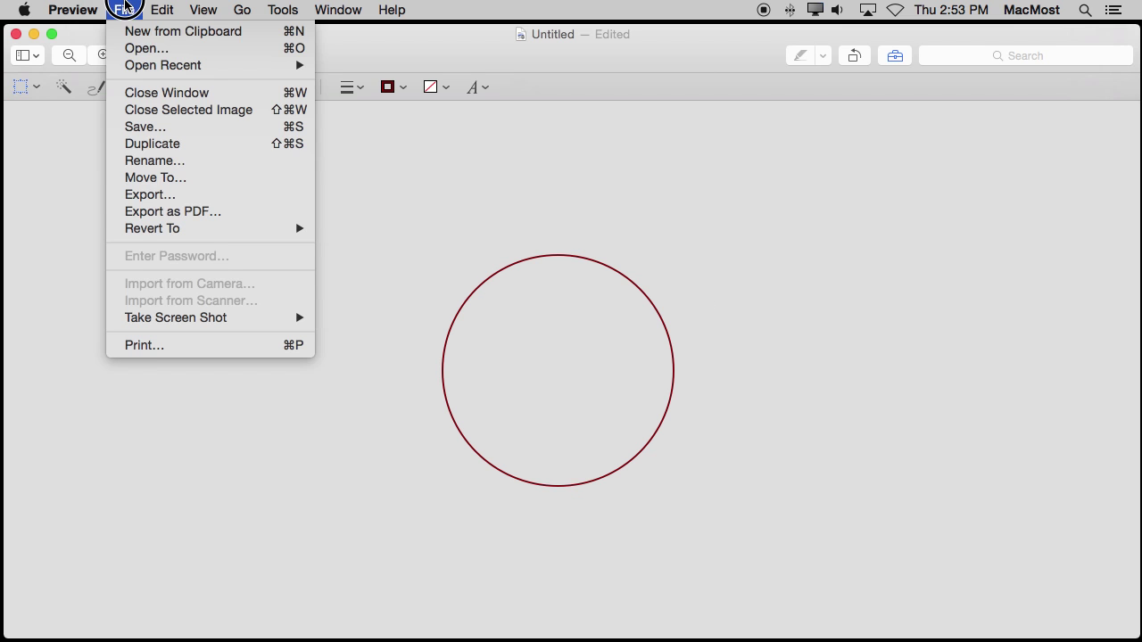
click(176, 192)
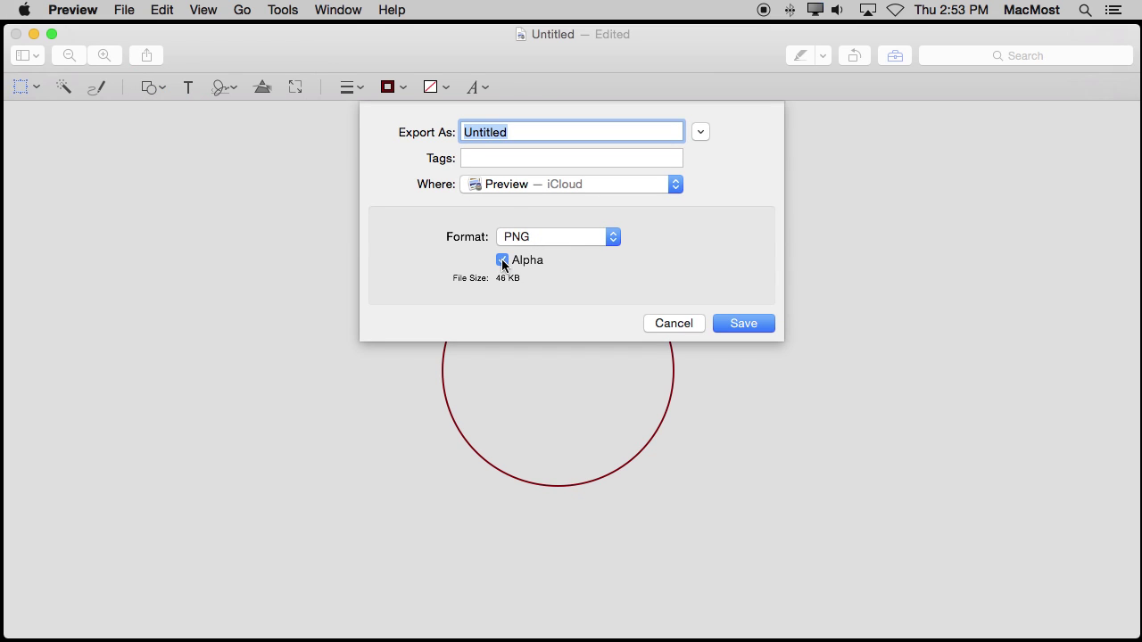
key(super+d)
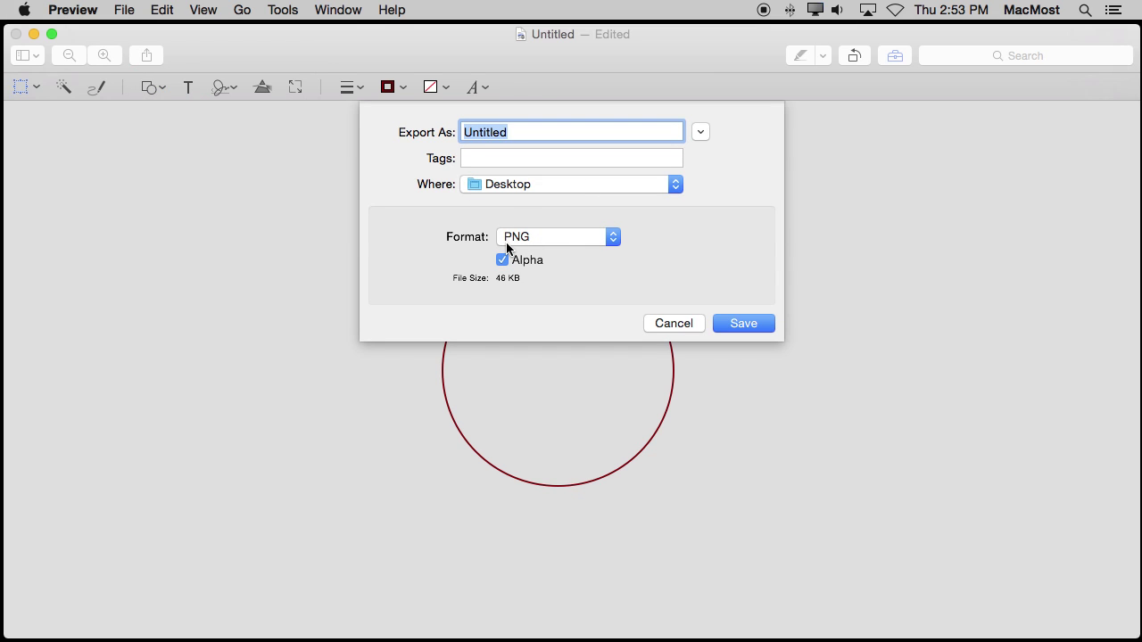
text(Circle)
key(Return)
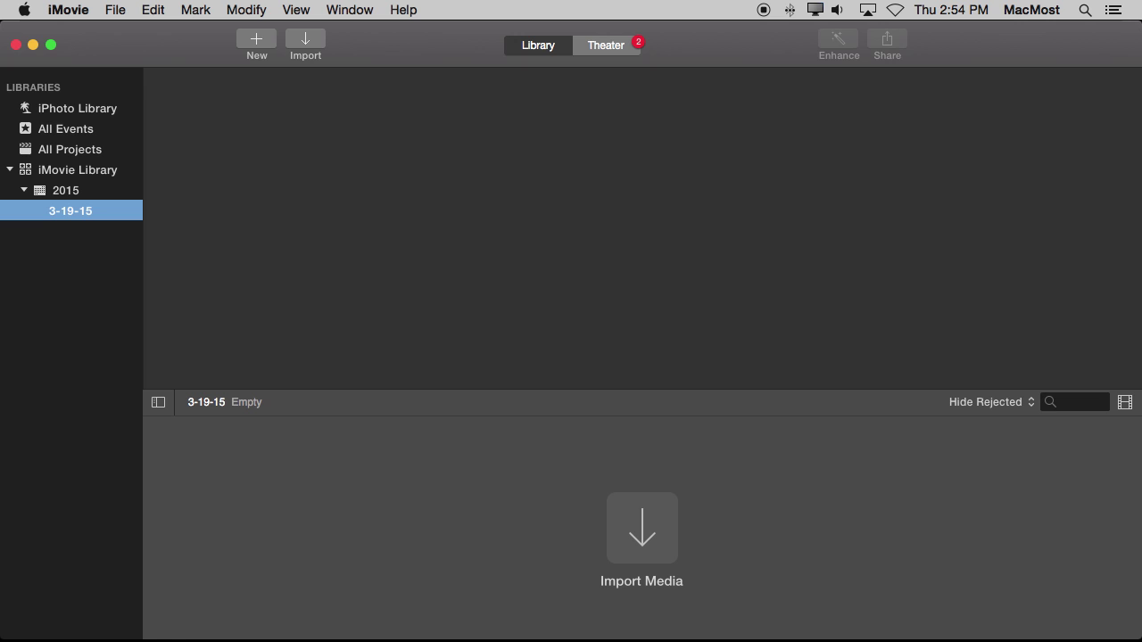
Step: Drag the skier video file into the 3-19-15 event
drag(441, 641, 298, 490)
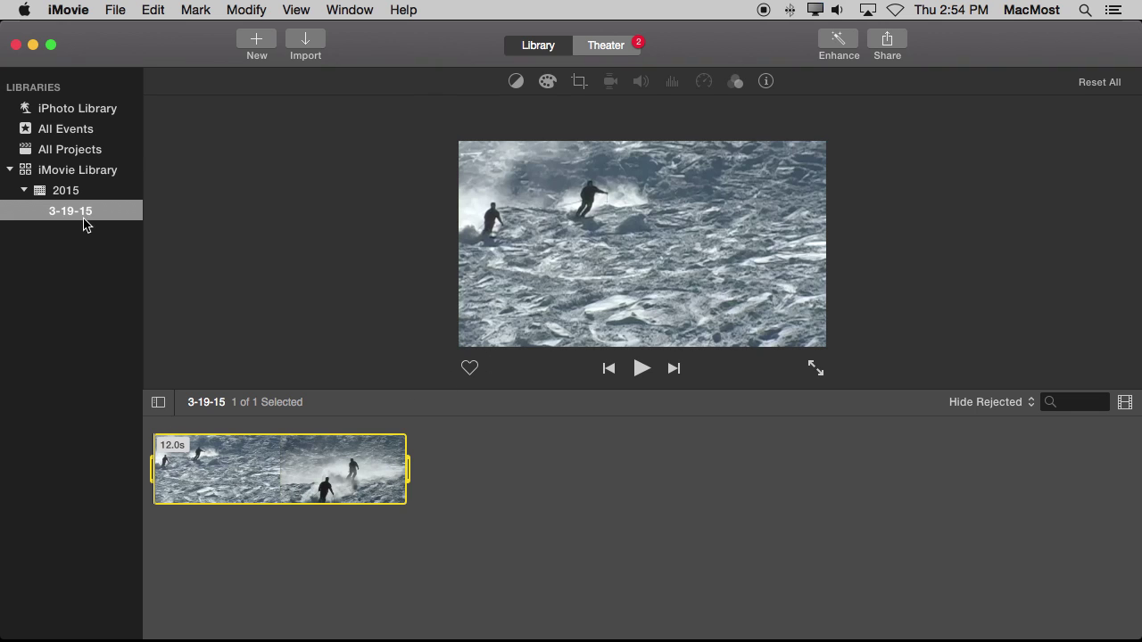
Step: Create a new movie with No Theme named My Movie in event 3-19-15
click(252, 44)
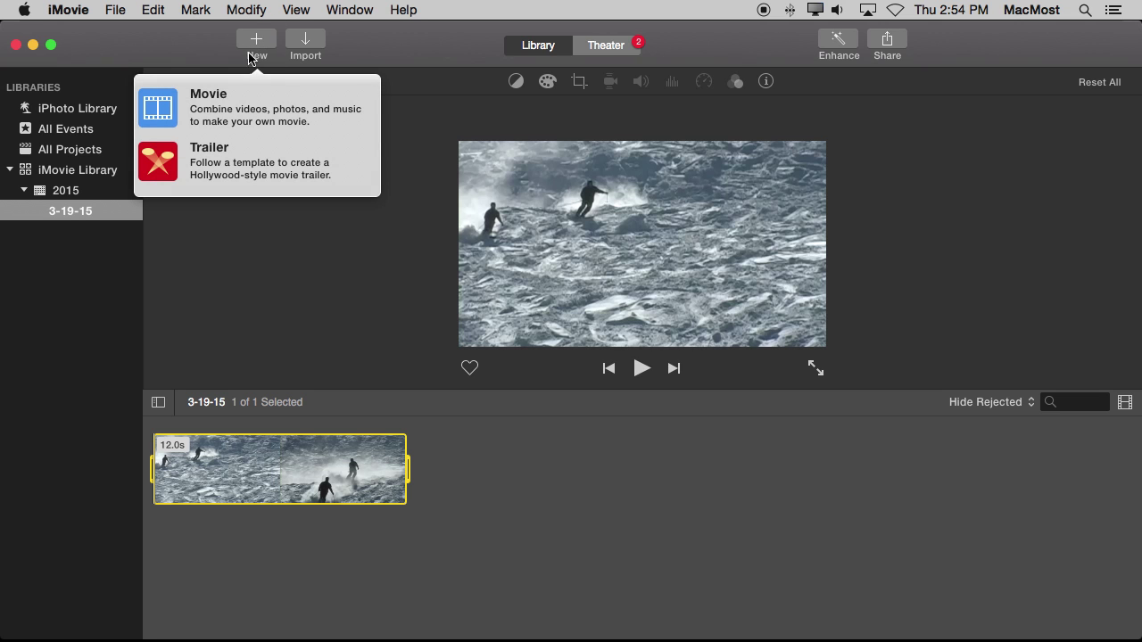
click(209, 114)
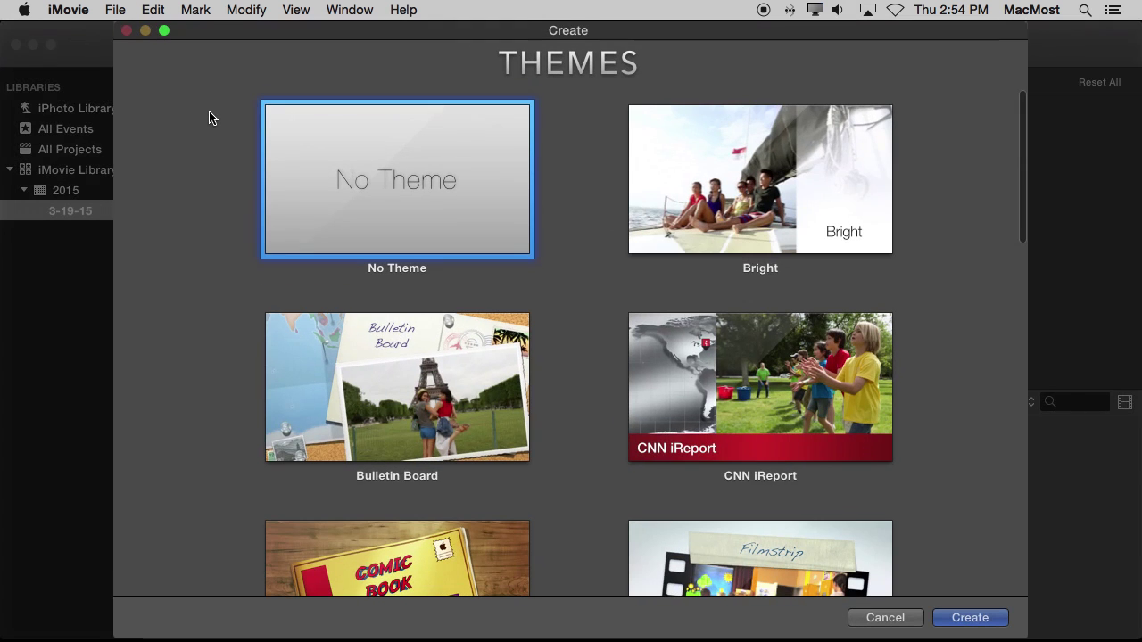
double_click(371, 157)
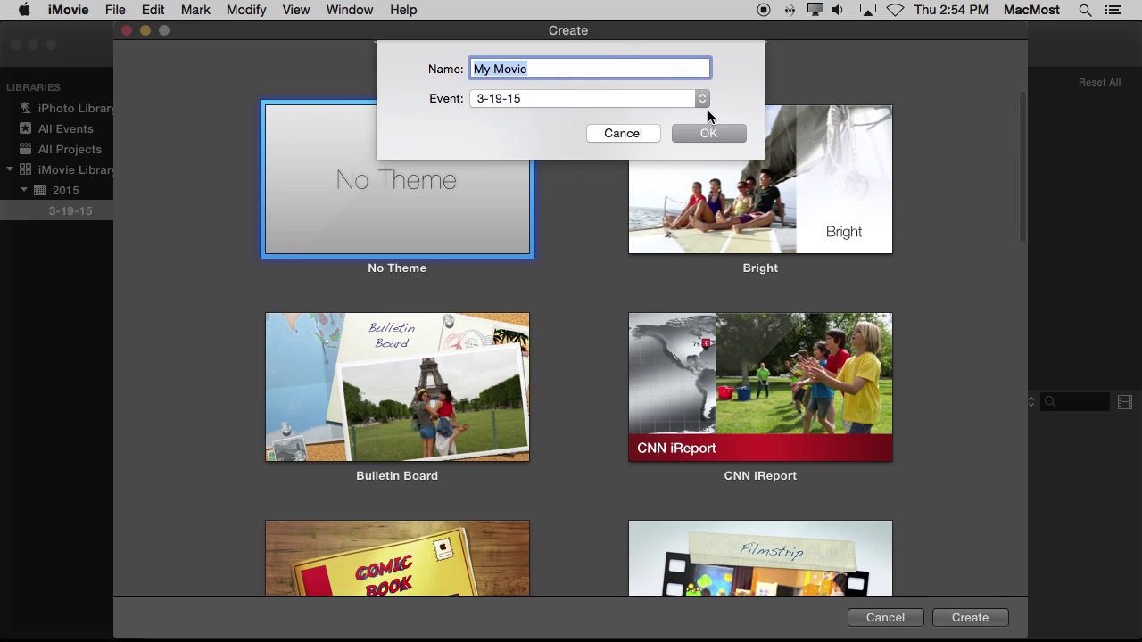
click(724, 134)
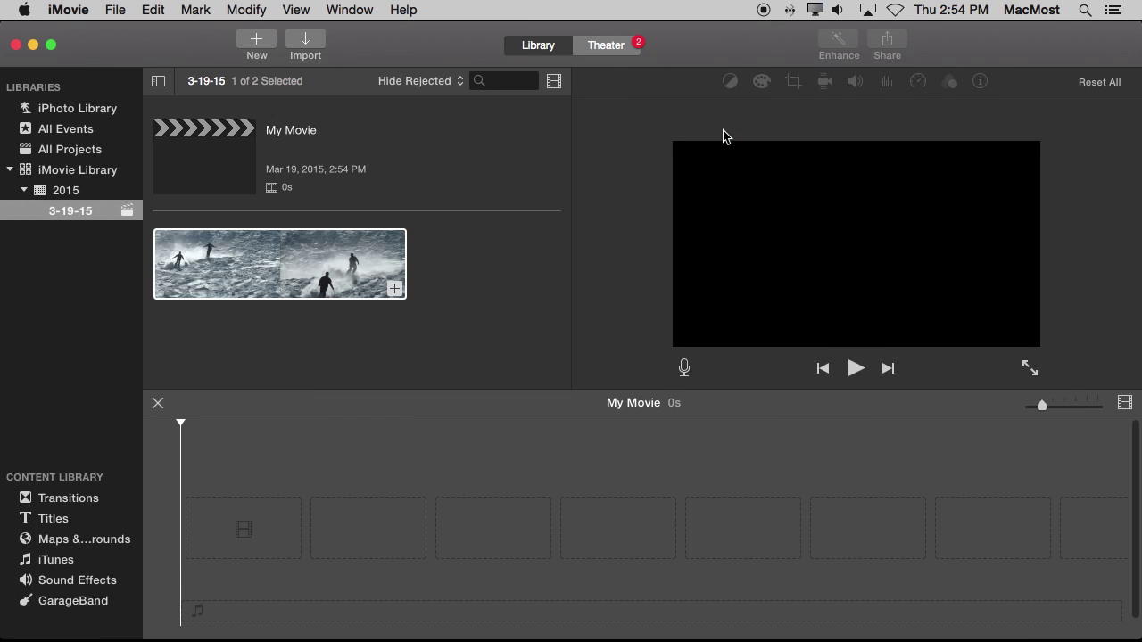
Step: Add the skier clip to the My Movie timeline and play it back
click(275, 275)
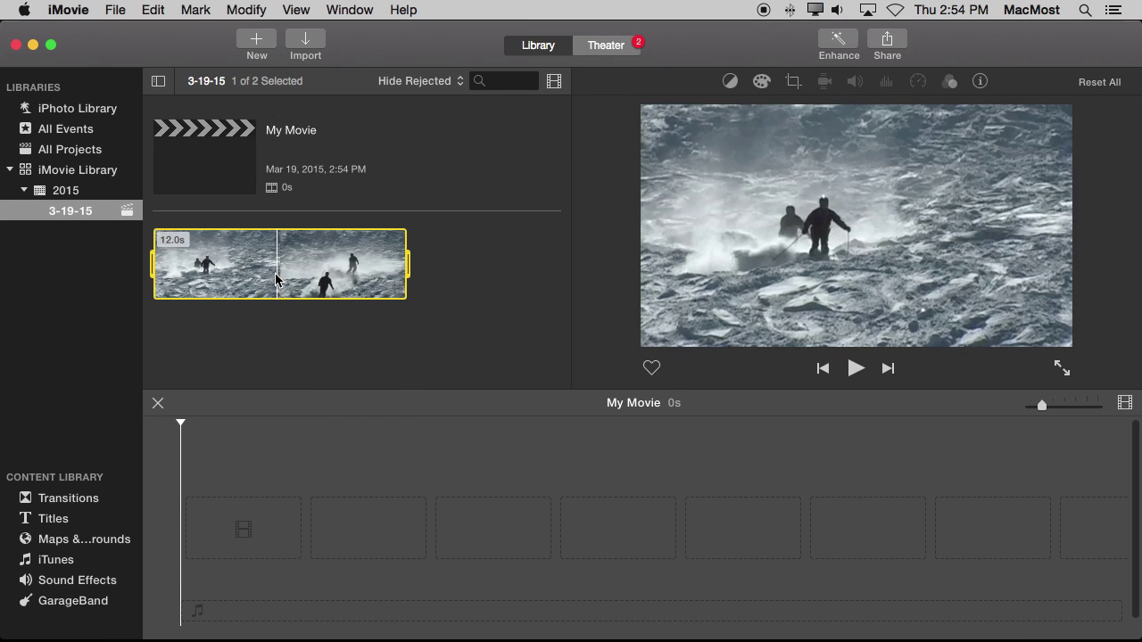
drag(276, 276, 190, 538)
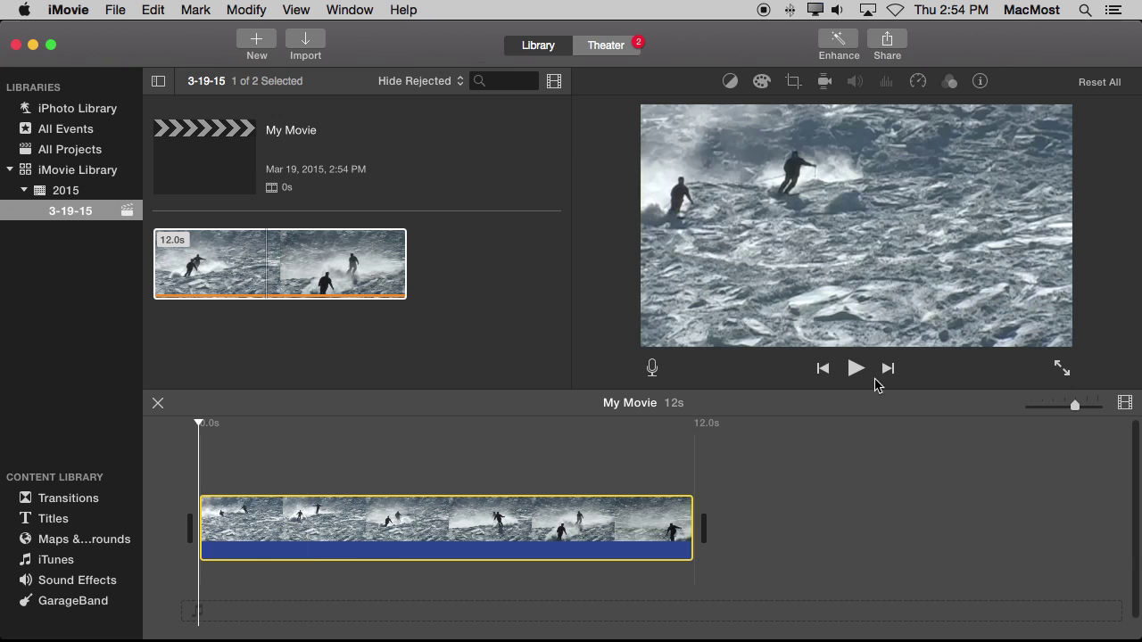
click(854, 367)
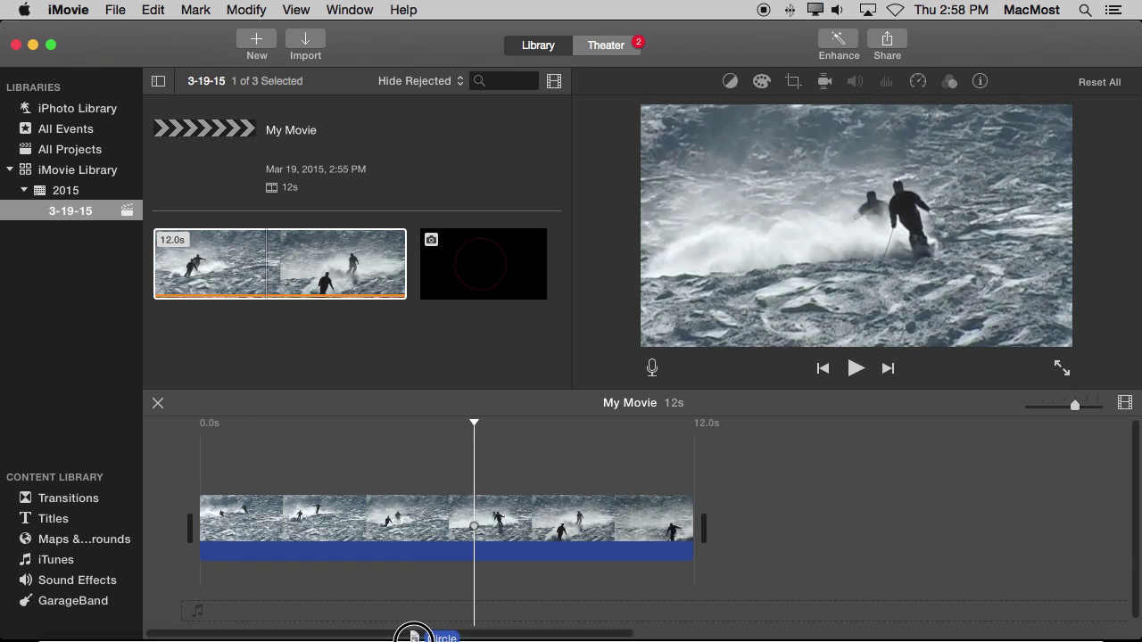
Step: Place the circle image above the skier clip and stretch it to the full 12 seconds
drag(408, 632, 207, 461)
drag(368, 463, 690, 441)
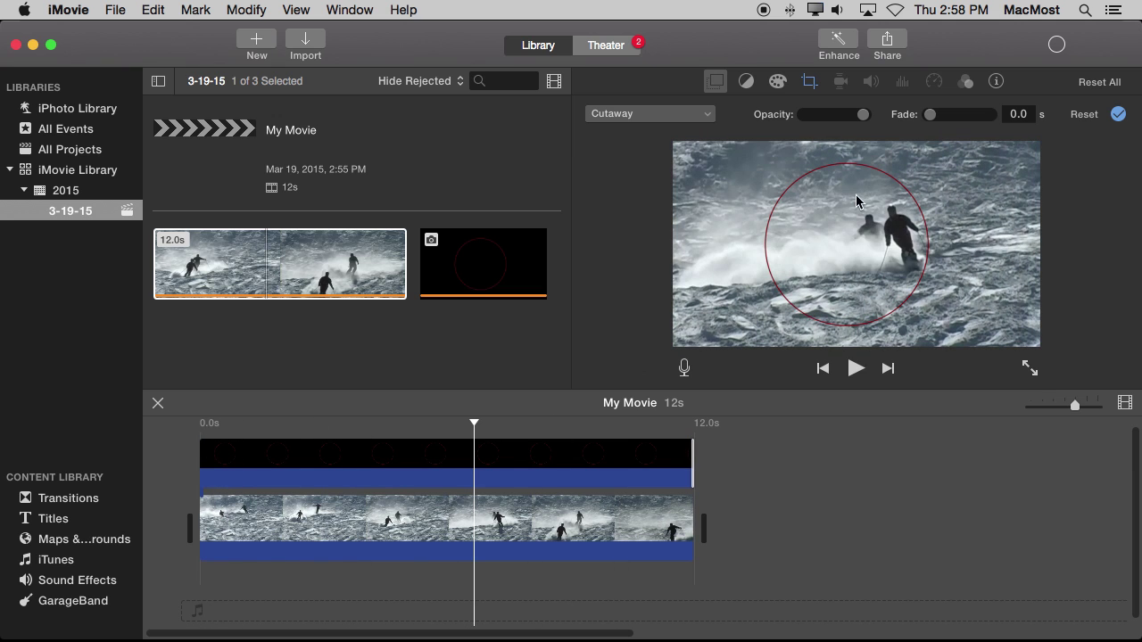
click(425, 465)
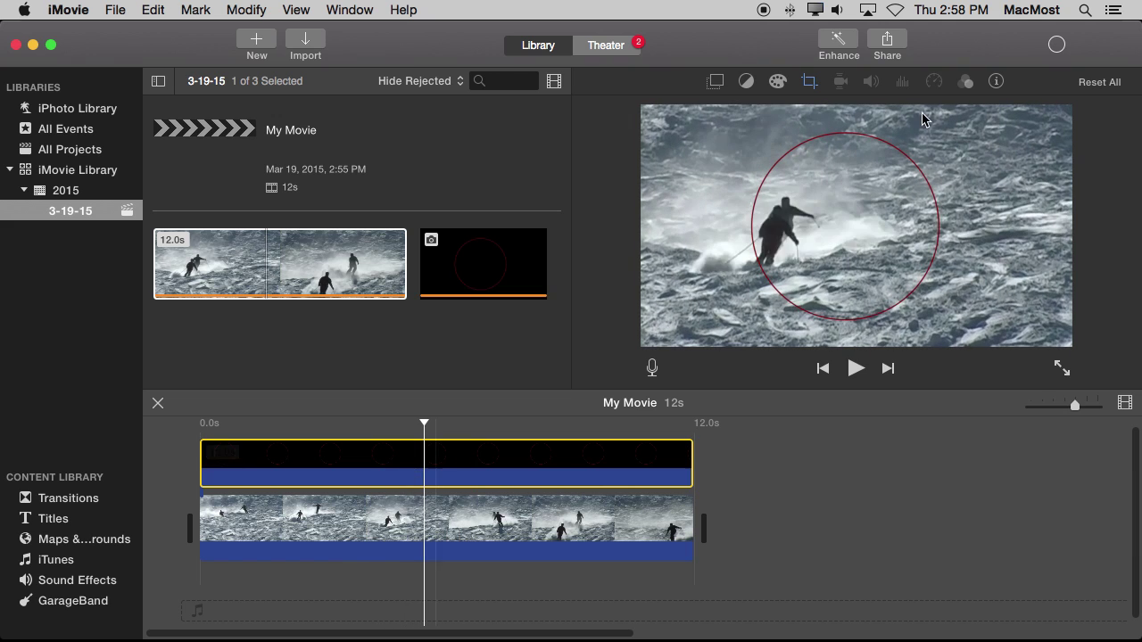
Step: Set the circle overlay's crop to Crop to Fill
click(808, 81)
click(685, 114)
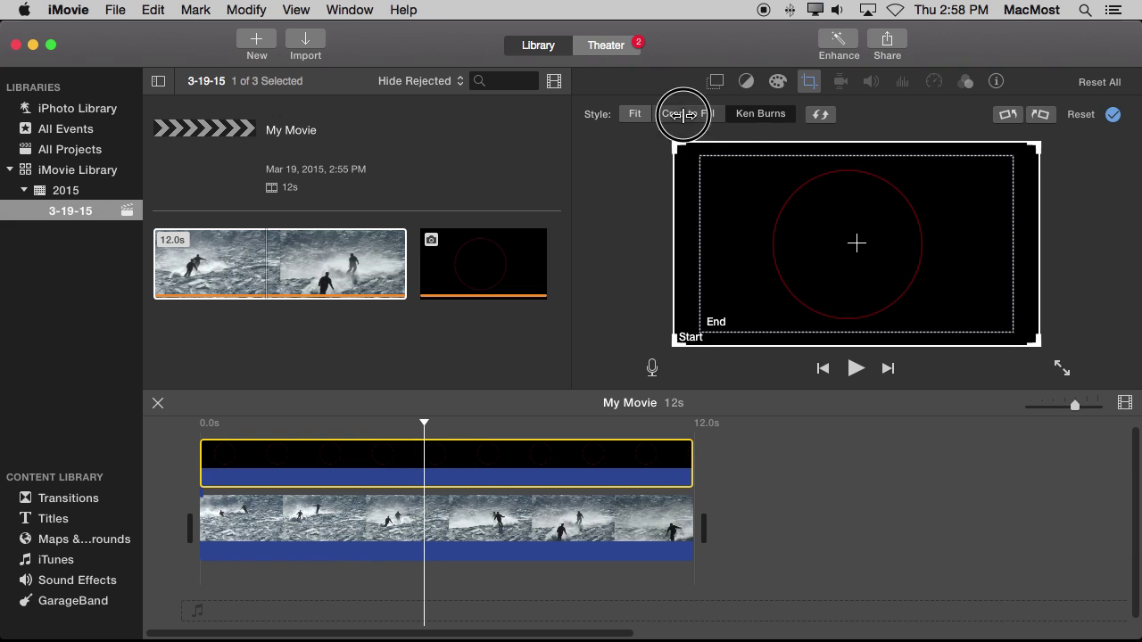
click(1113, 114)
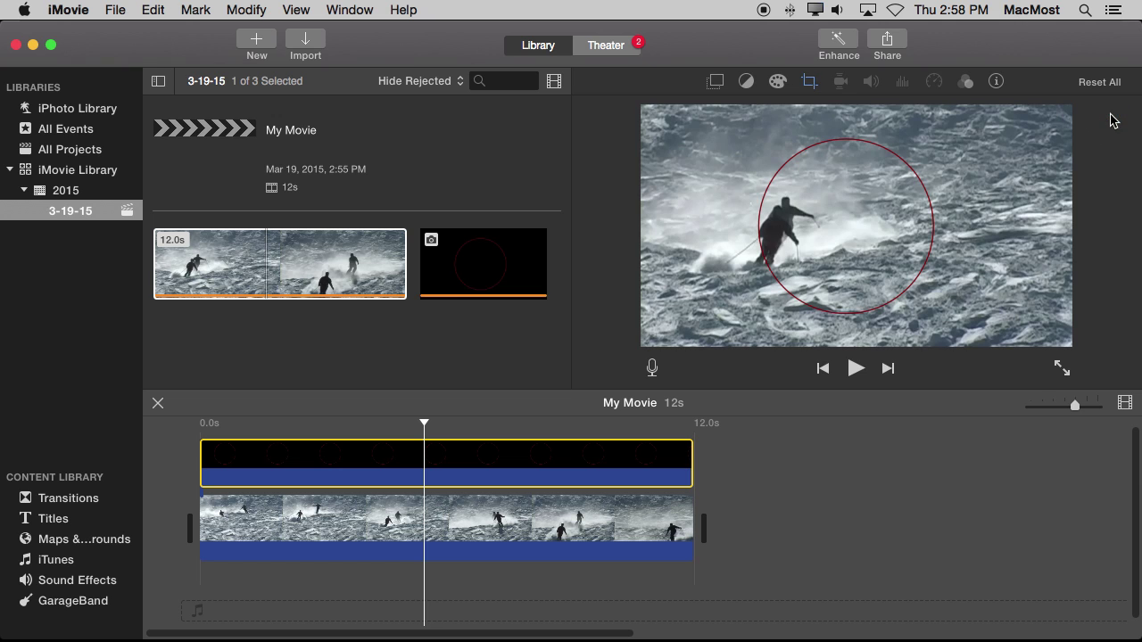
Step: Switch the overlay to Picture in Picture with a 0.0-second dissolve
click(714, 88)
click(659, 114)
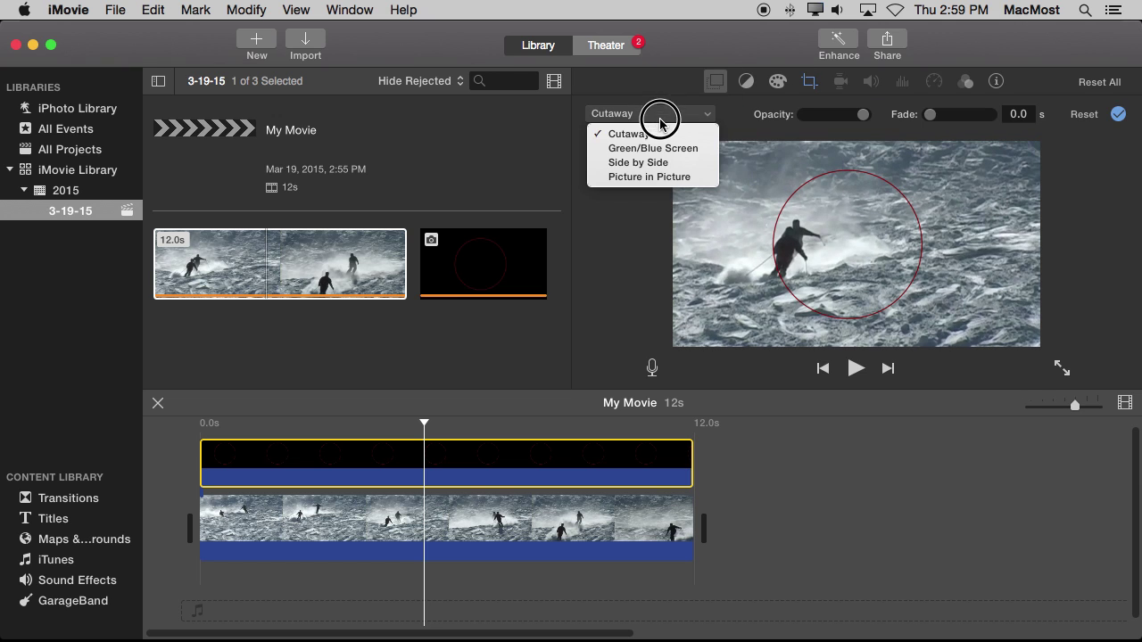
click(663, 177)
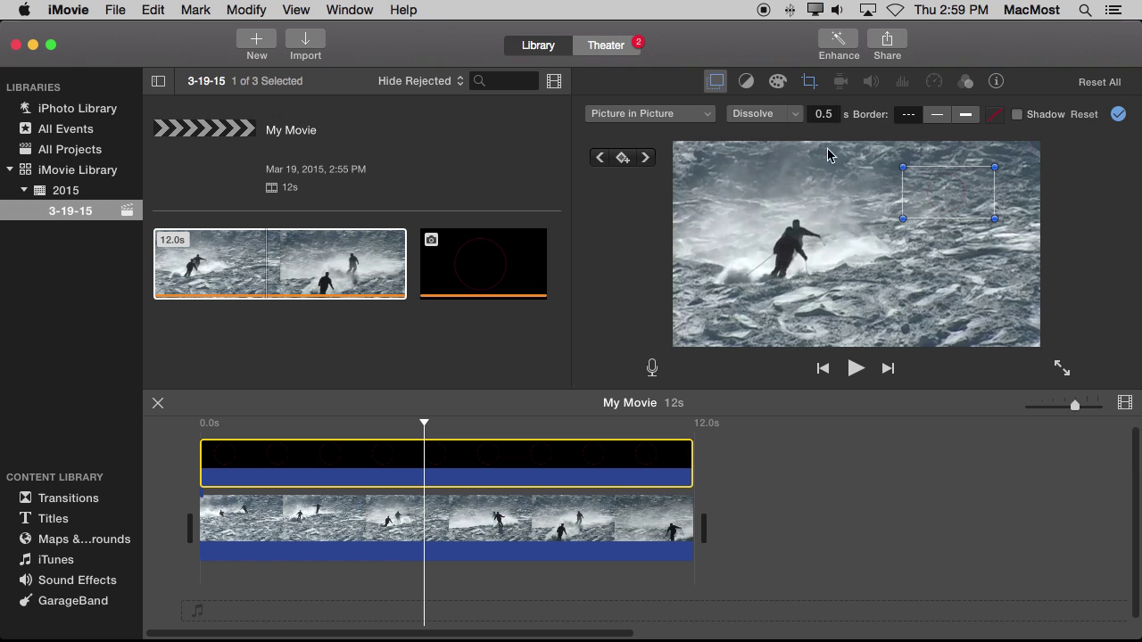
click(823, 113)
text(0)
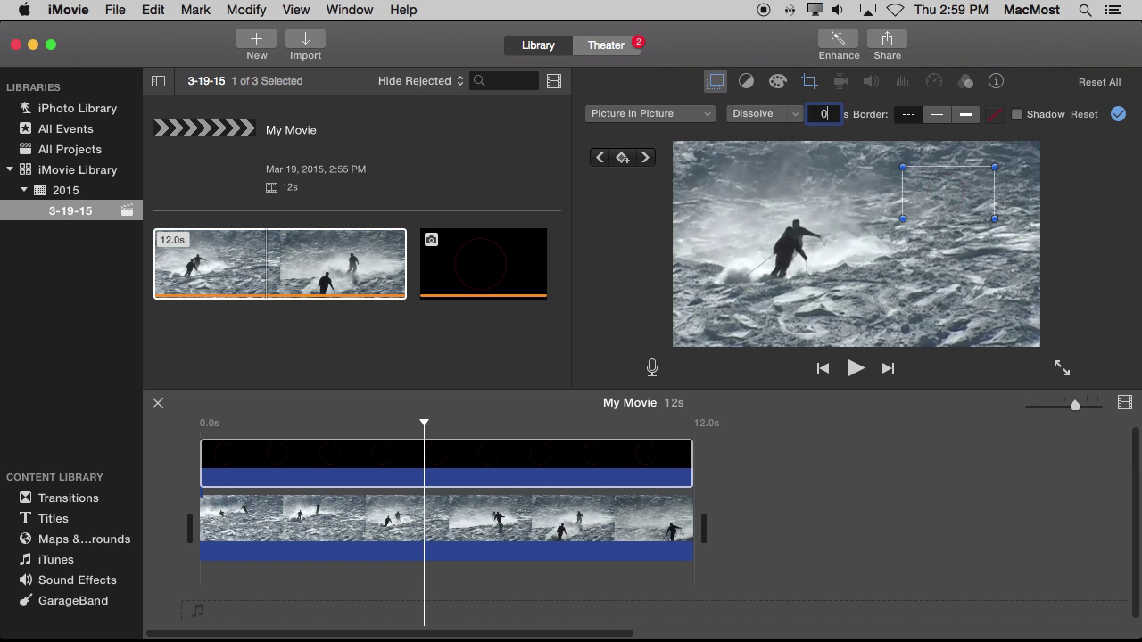
key(Return)
click(425, 423)
Step: At 0.0 s, position the picture-in-picture circle box over the skier
drag(426, 423, 198, 435)
drag(966, 197, 808, 209)
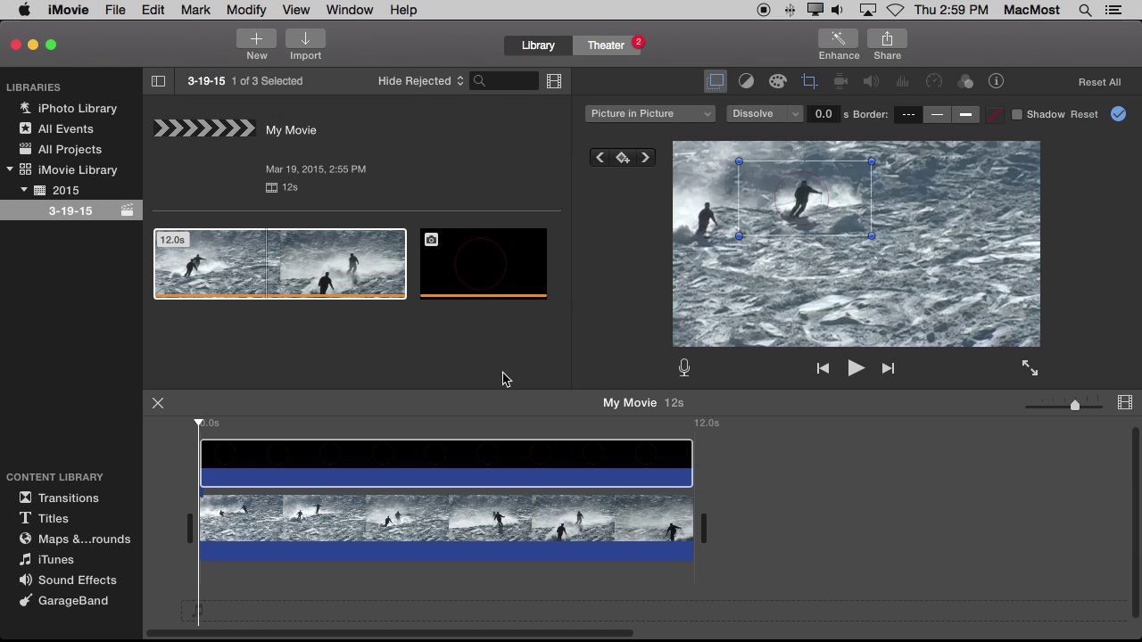
click(288, 479)
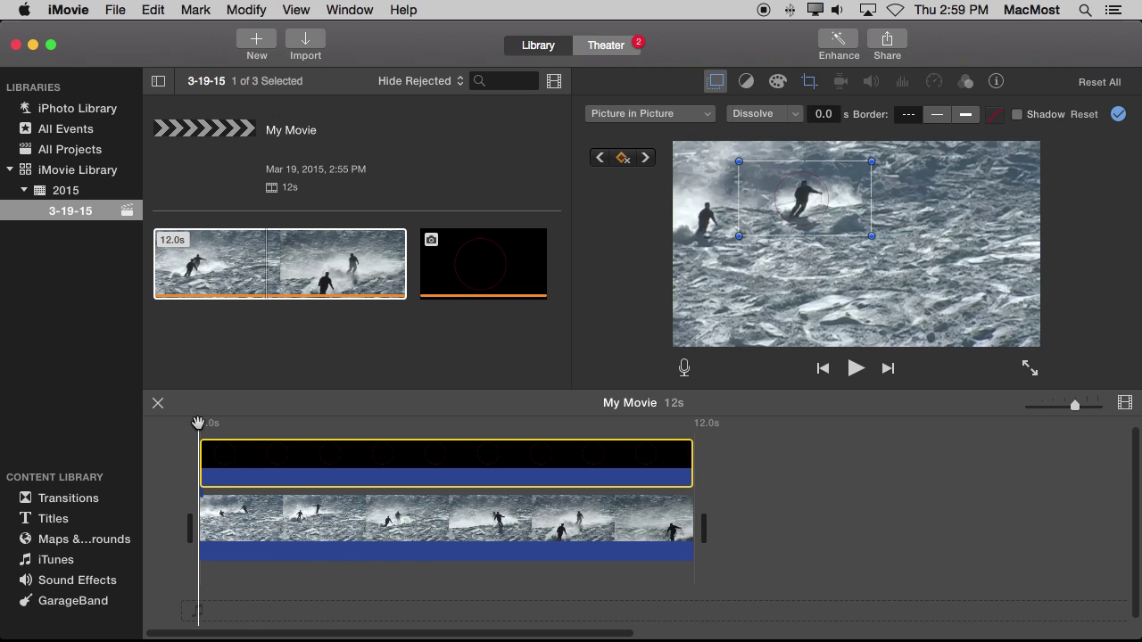
Step: Later in the clip, add a keyframe and move the circle onto the skier's new position
drag(198, 423, 253, 411)
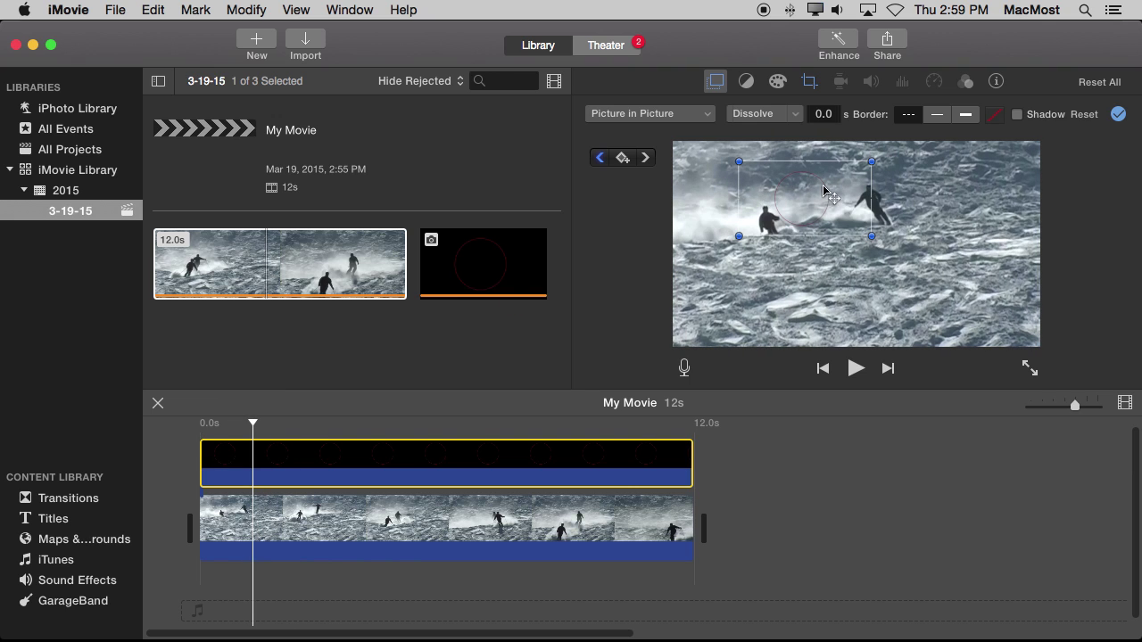
click(622, 159)
drag(791, 199, 873, 210)
Step: Select the circle overlay and review its existing keyframe with the previous/next keyframe arrows
click(256, 442)
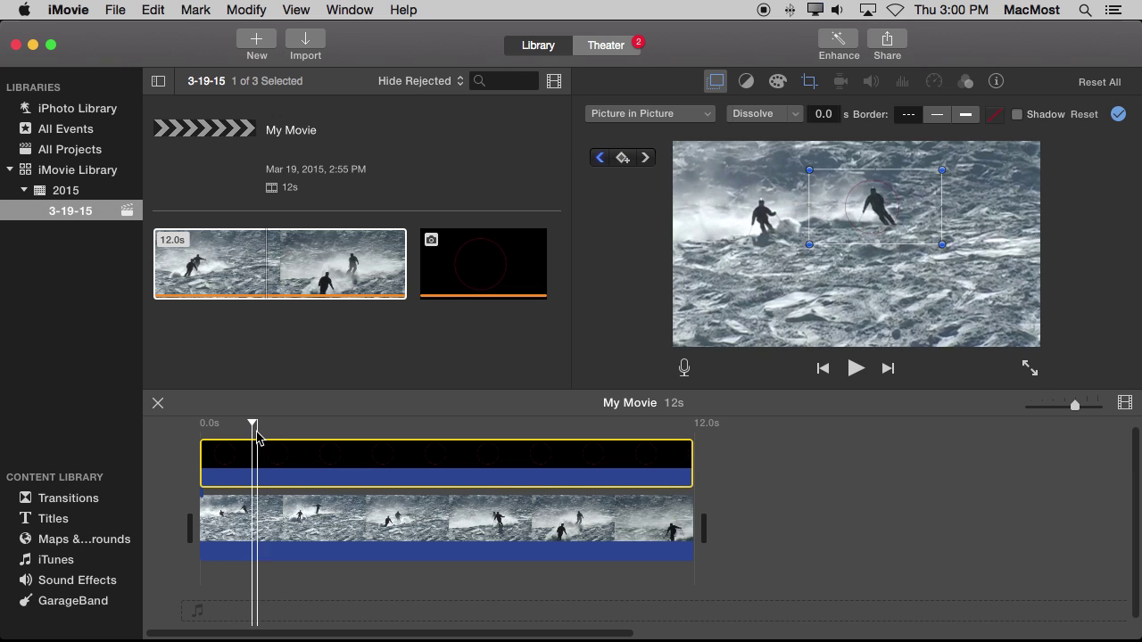
drag(251, 421, 228, 423)
click(600, 159)
click(647, 158)
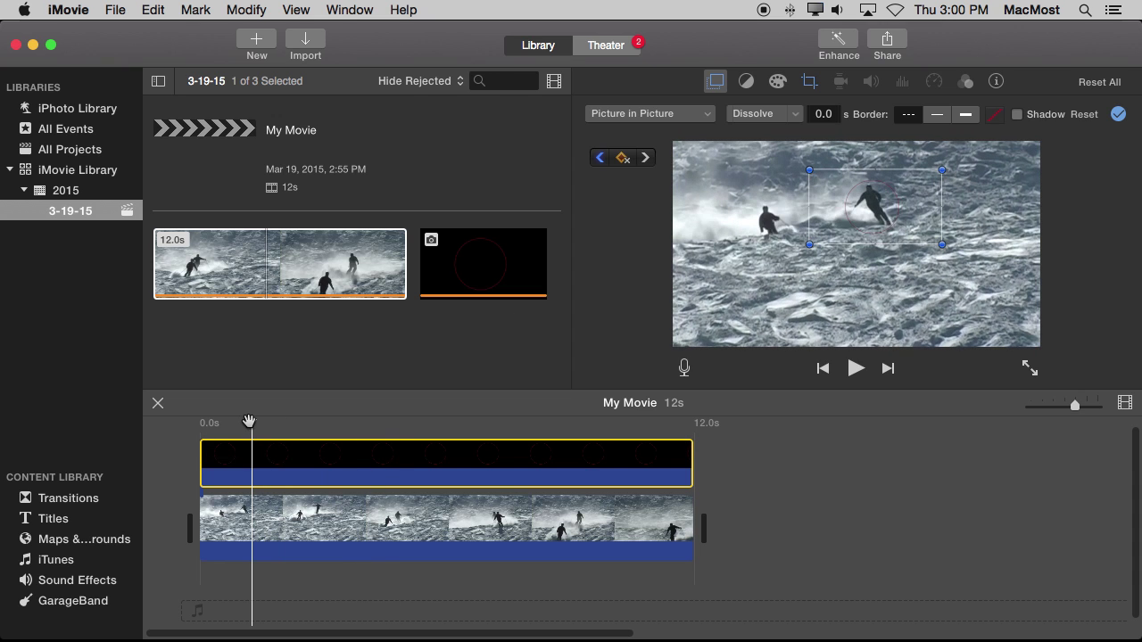
Step: At a slightly later moment, reposition the circle onto the skier and compare against the earlier keyframe
drag(253, 421, 325, 425)
drag(878, 204, 793, 222)
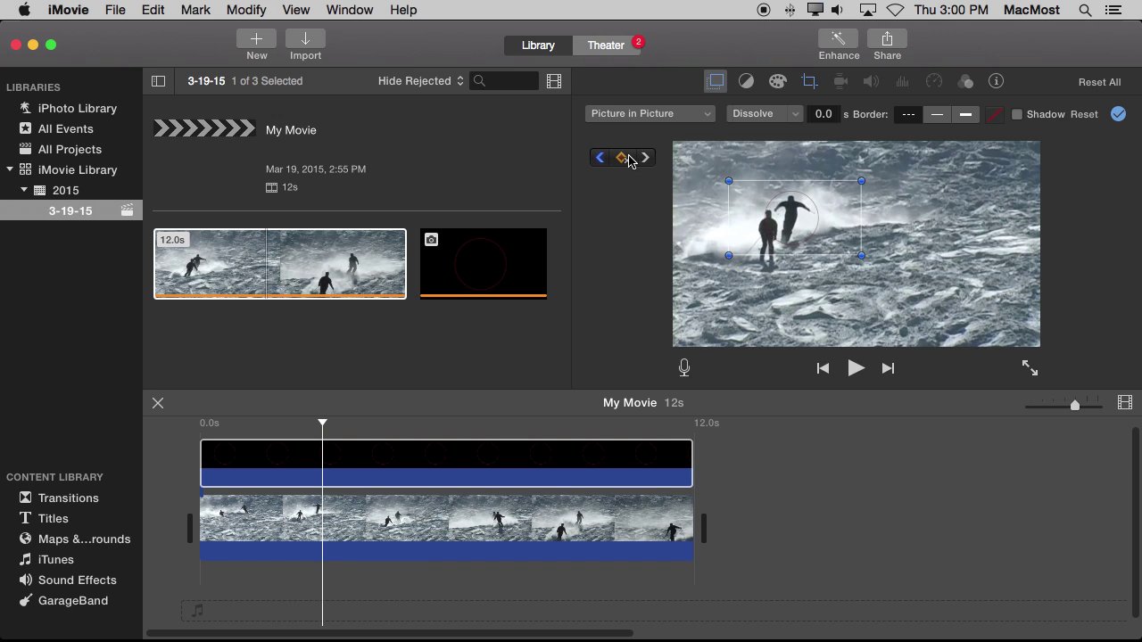
click(325, 453)
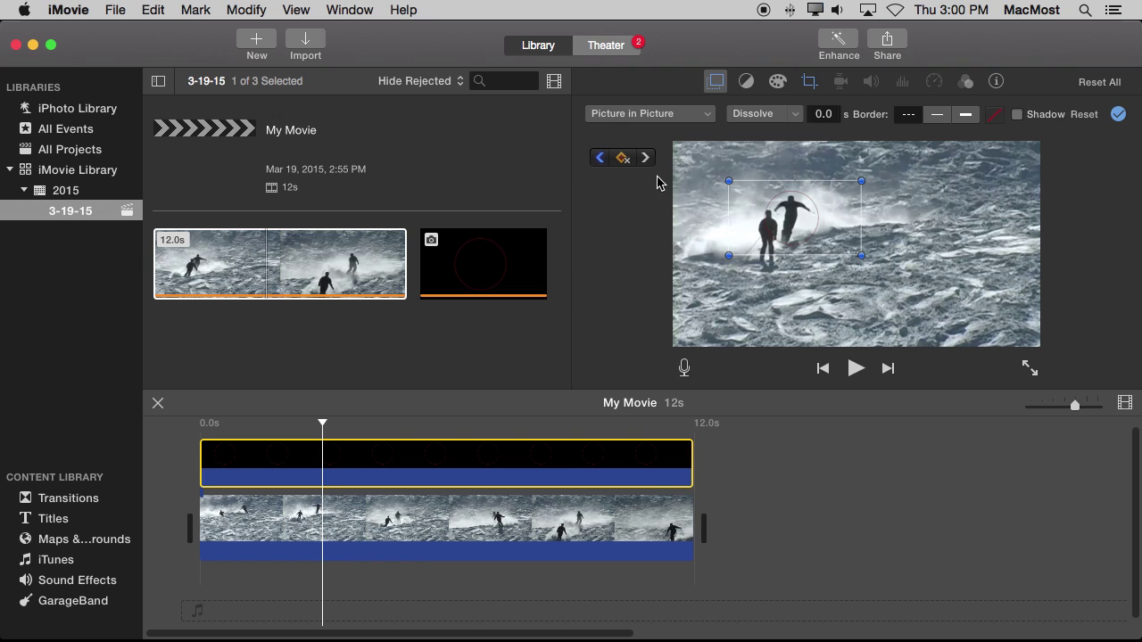
drag(794, 217, 794, 213)
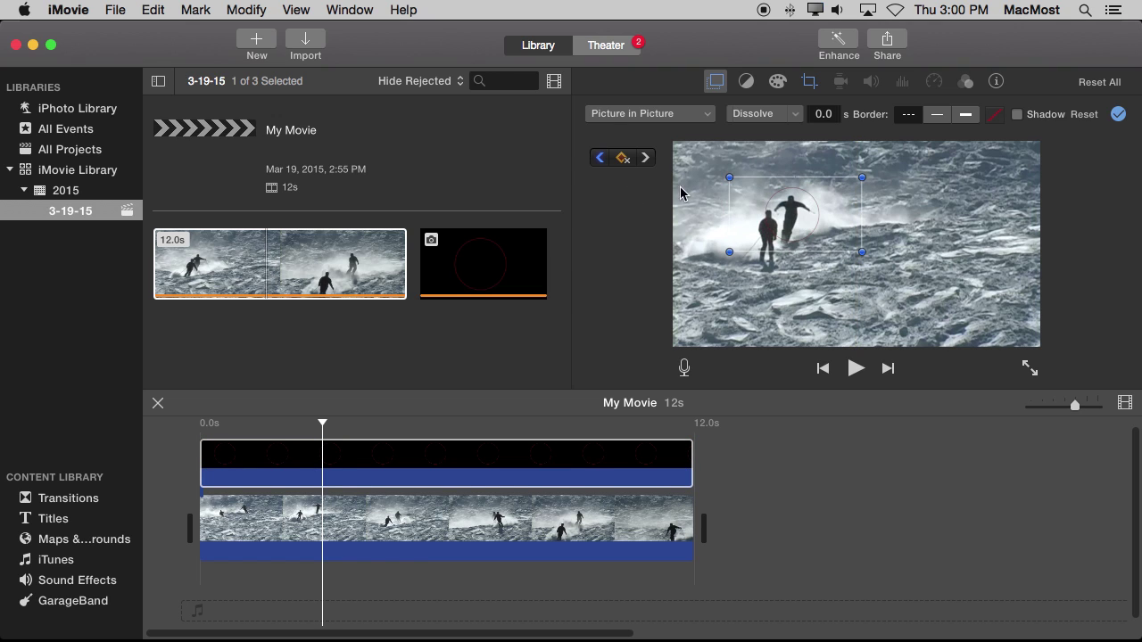
click(601, 159)
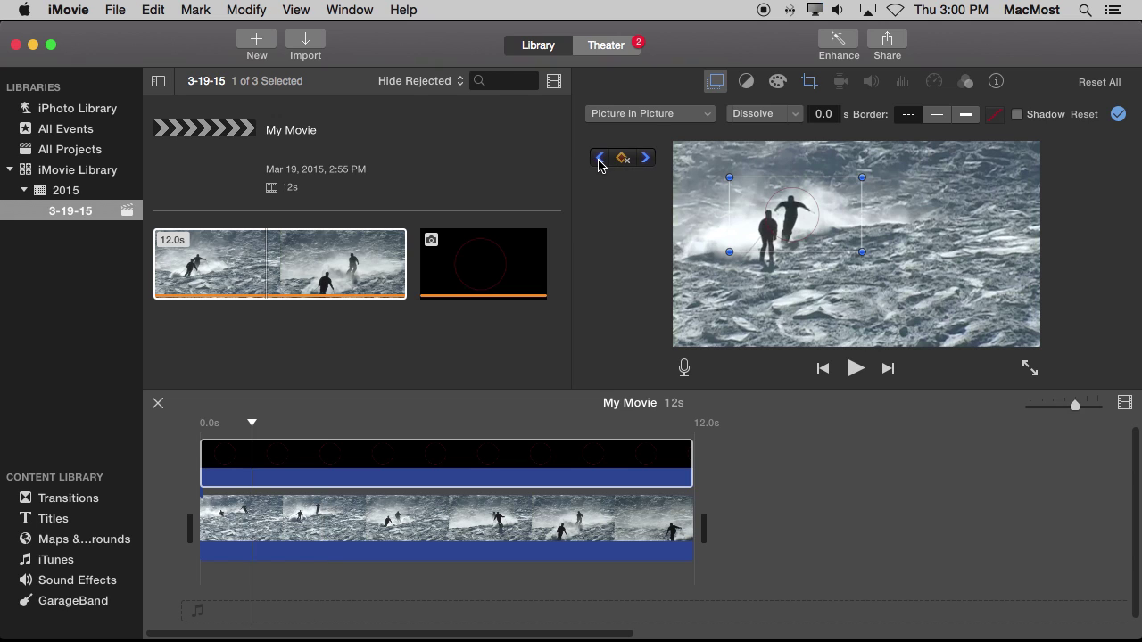
click(645, 159)
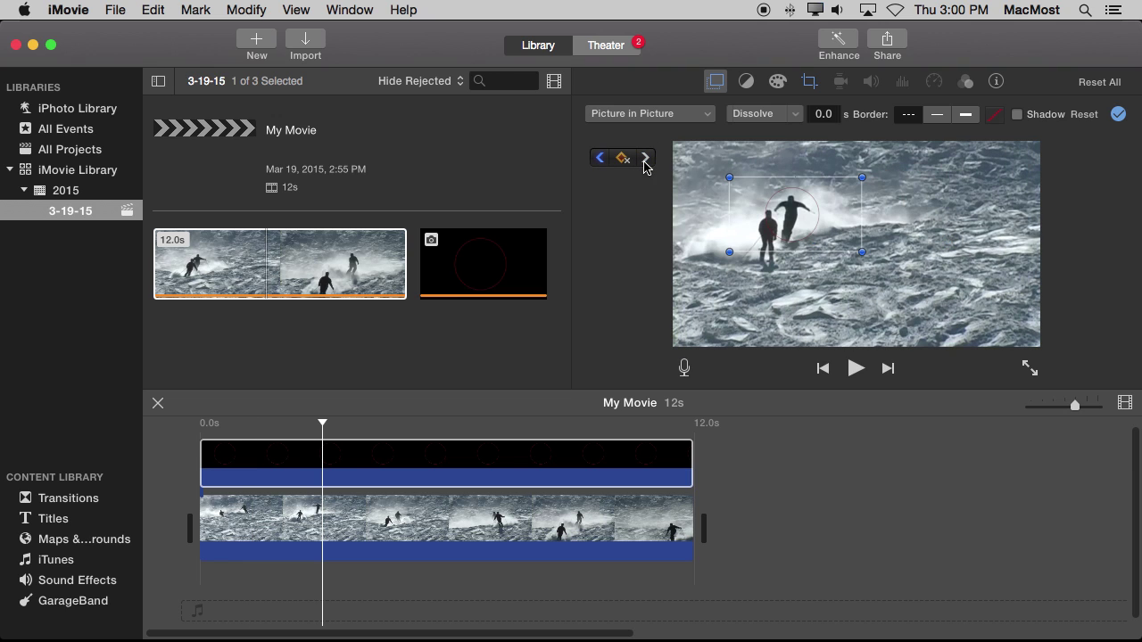
click(330, 448)
Step: Add successive keyframes through the middle of the clip, moving the circle to follow the skier
drag(321, 420, 403, 420)
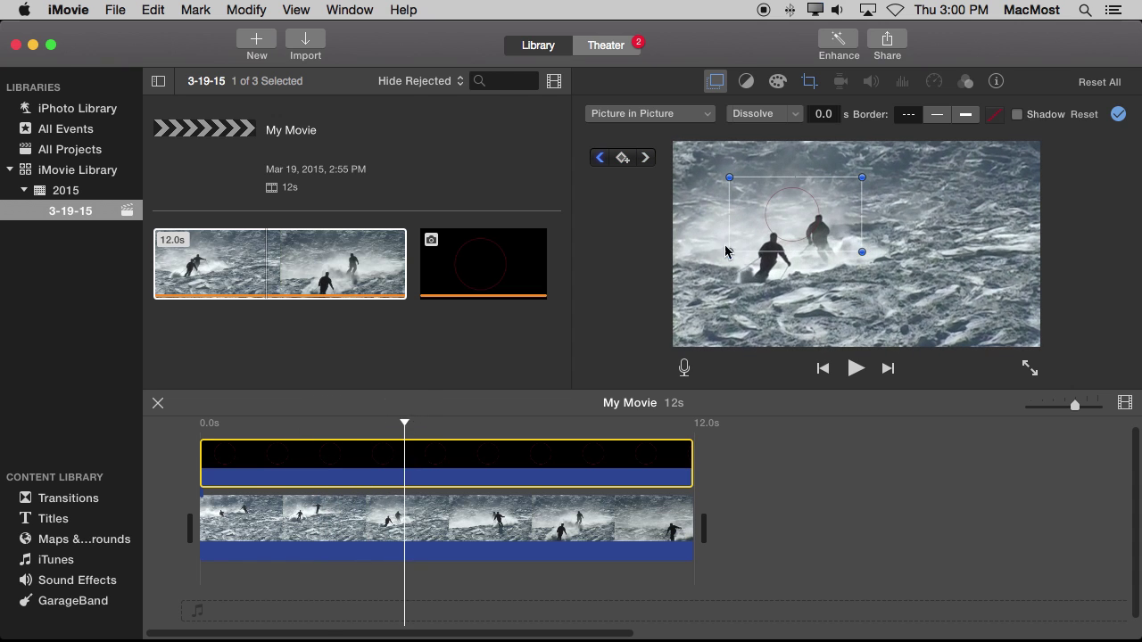
click(798, 227)
drag(798, 227, 825, 248)
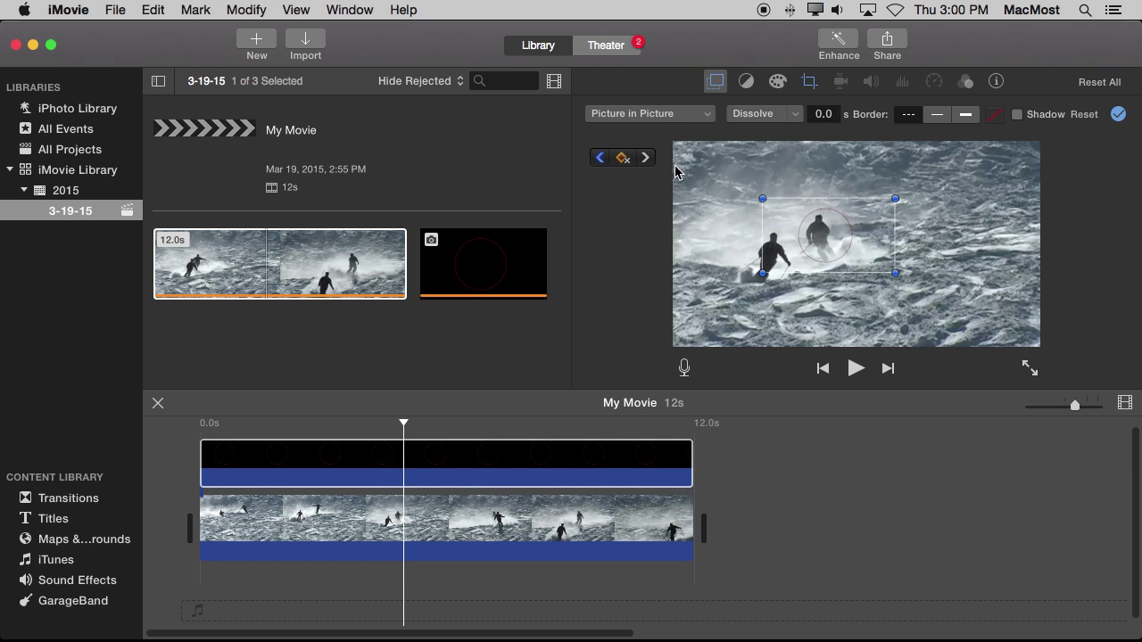
drag(402, 420, 436, 425)
drag(824, 259, 777, 263)
drag(434, 420, 477, 423)
drag(811, 246, 895, 229)
drag(476, 423, 541, 422)
drag(873, 243, 856, 239)
Step: Continue keyframing the circle toward the lower right, keeping it on the skier near the clip's end
click(581, 473)
drag(538, 423, 584, 427)
drag(899, 221, 997, 212)
drag(590, 430, 624, 422)
drag(953, 229, 998, 266)
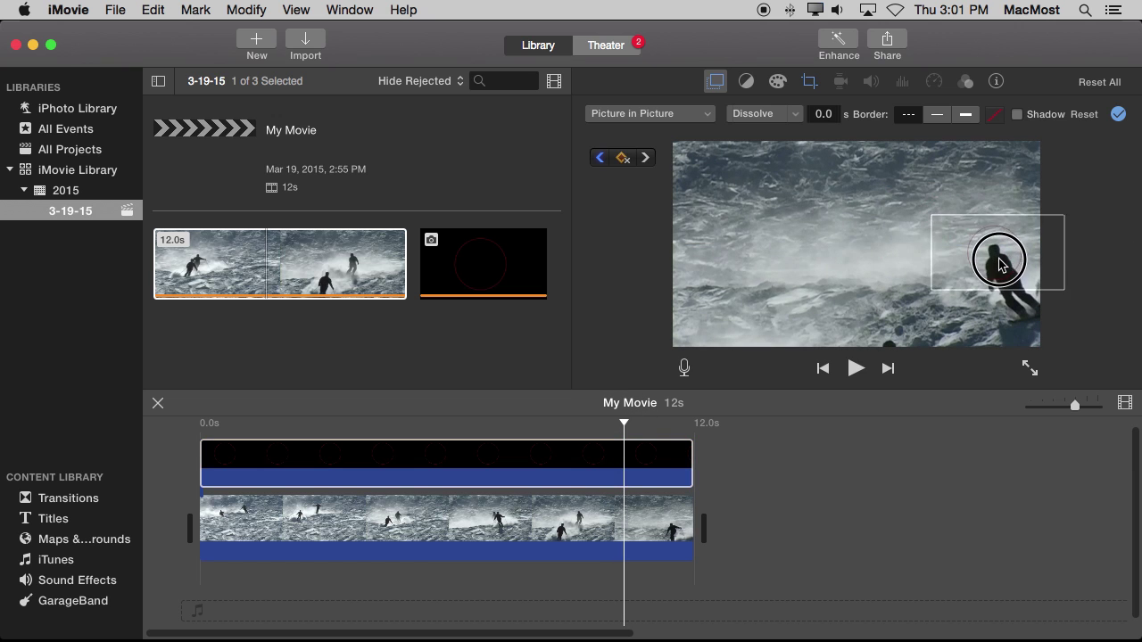
drag(626, 421, 654, 421)
drag(1029, 264, 913, 316)
click(601, 158)
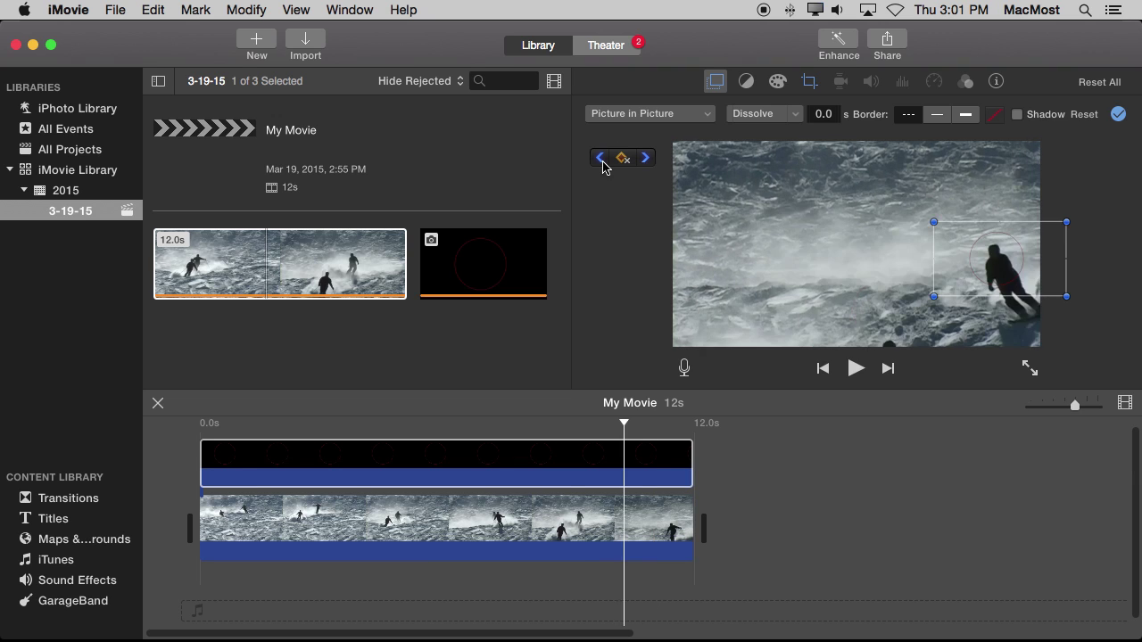
click(600, 158)
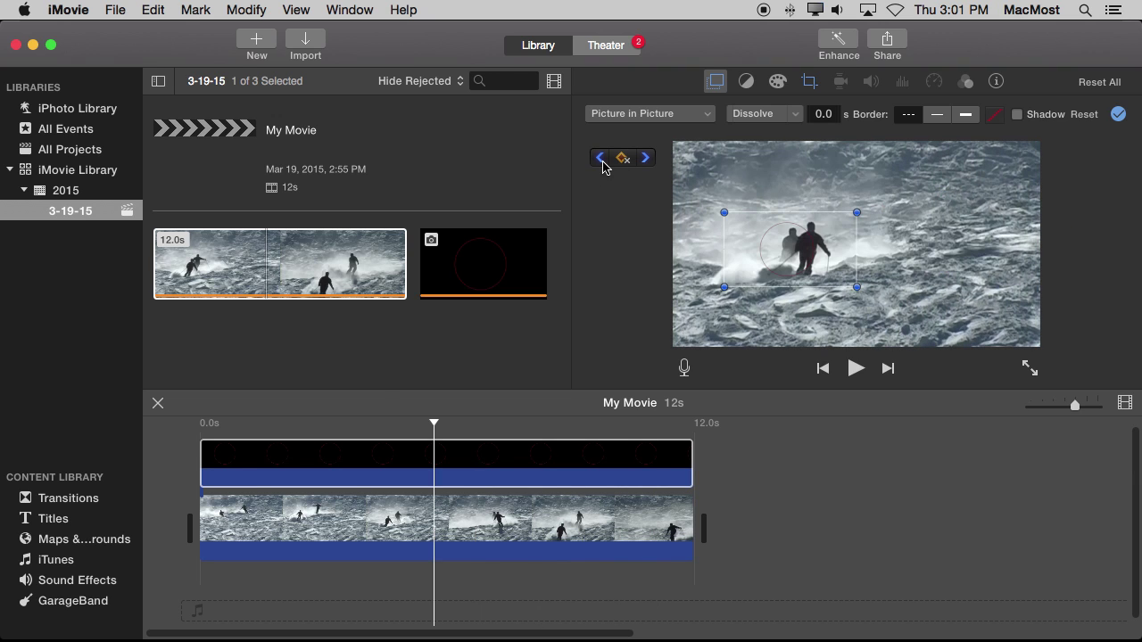
click(442, 425)
drag(435, 423, 198, 423)
key(space)
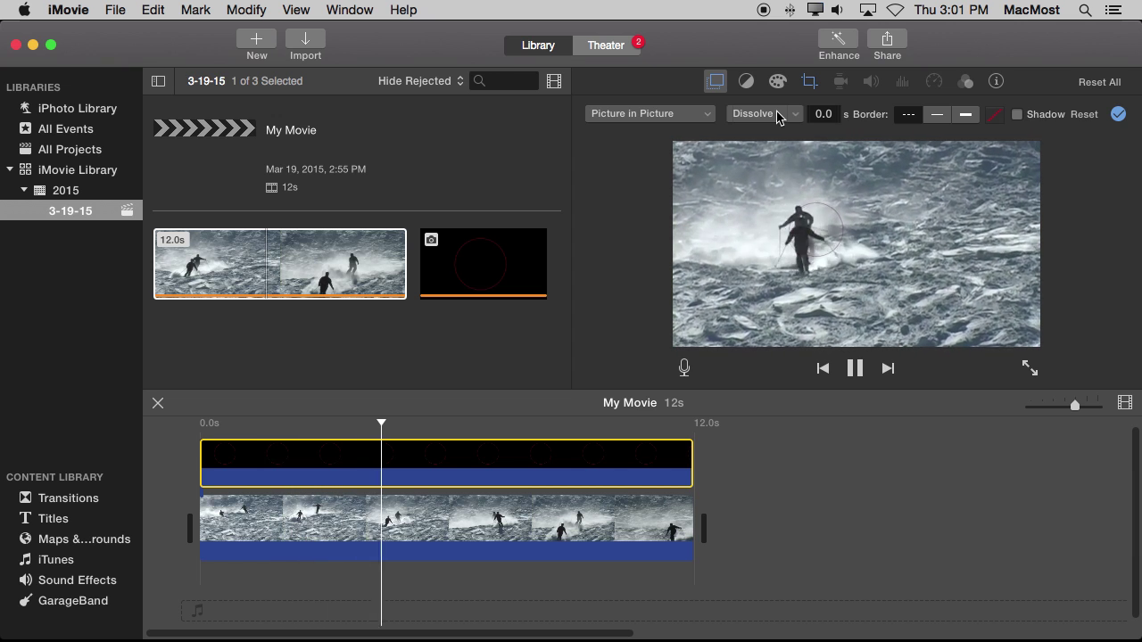
key(space)
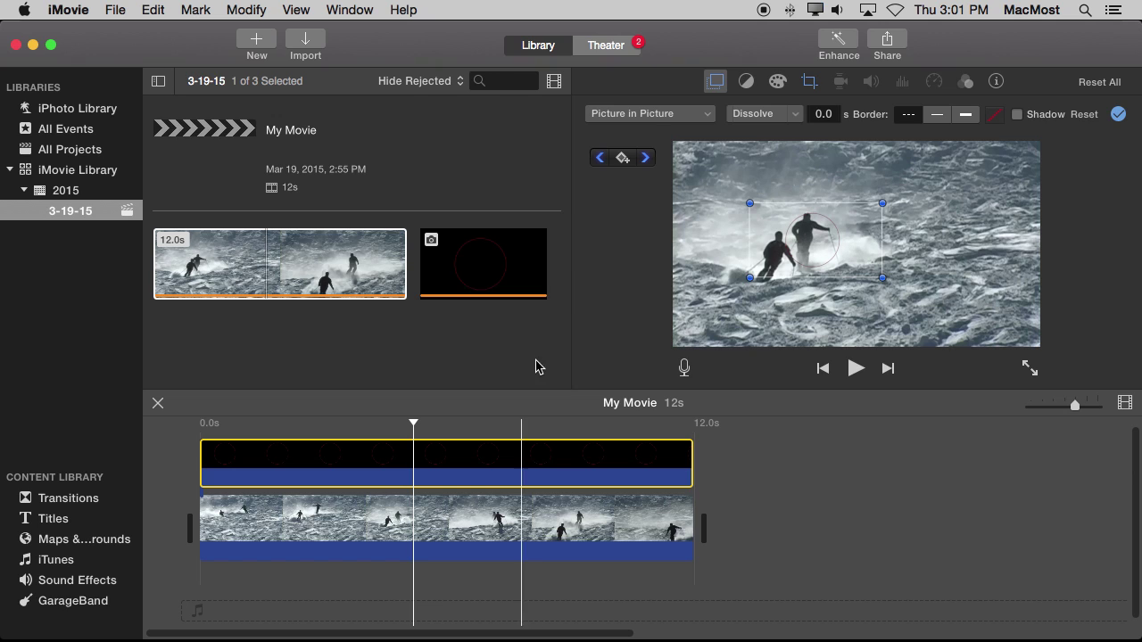
drag(413, 422, 563, 428)
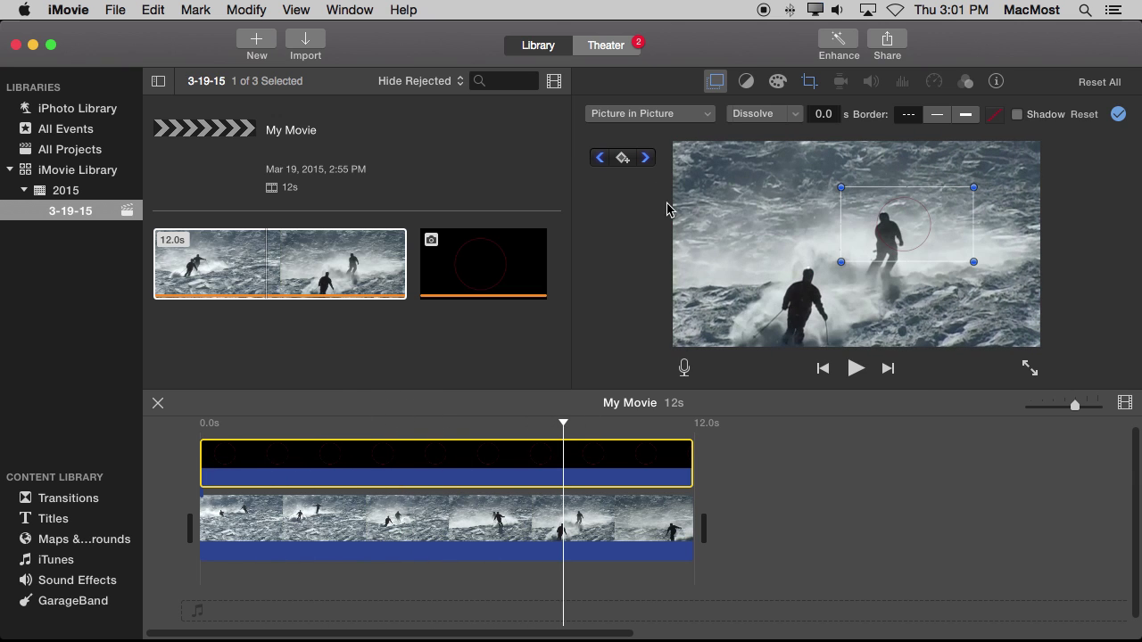